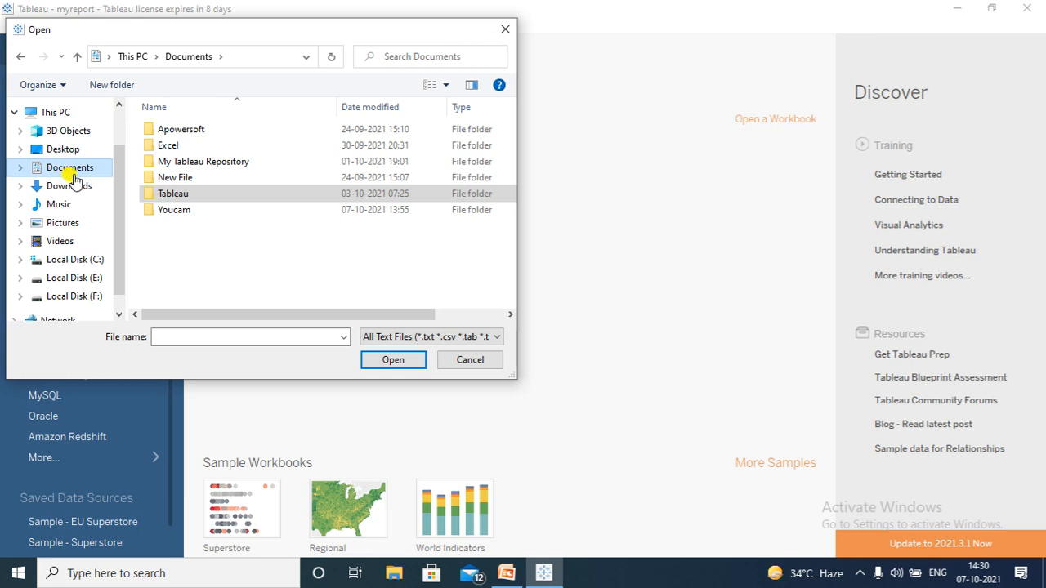
Step: Connect to the CarMakers text file in the Data Set folder under Documents > Tableau and look through its columns
double_click(172, 199)
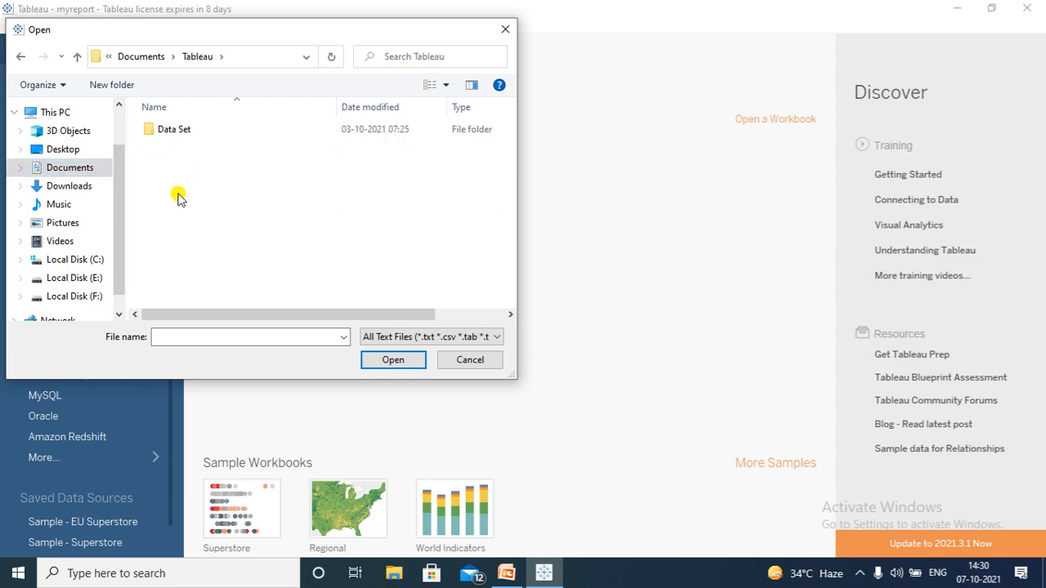
double_click(175, 131)
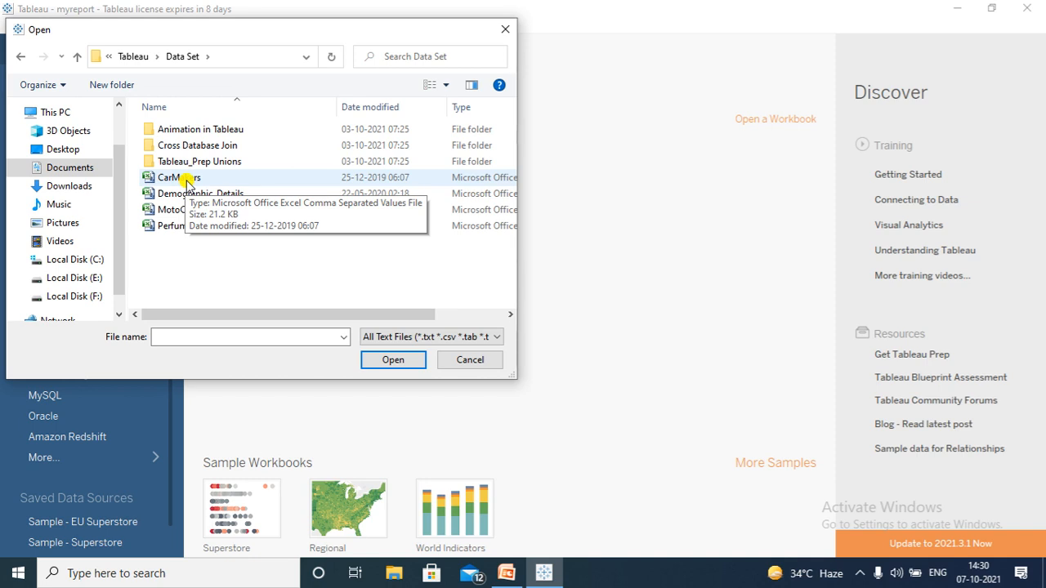
click(181, 177)
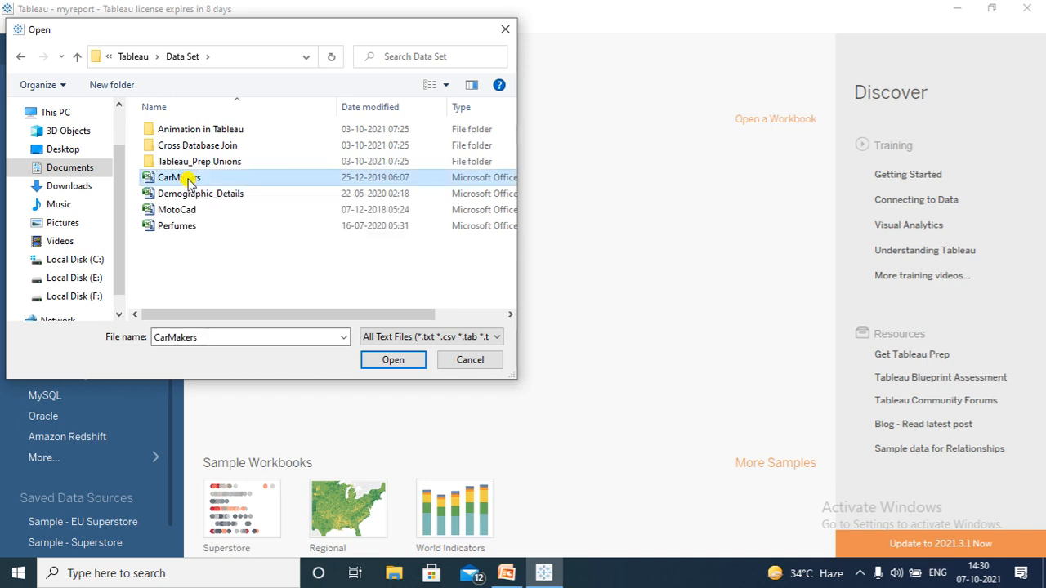
click(393, 360)
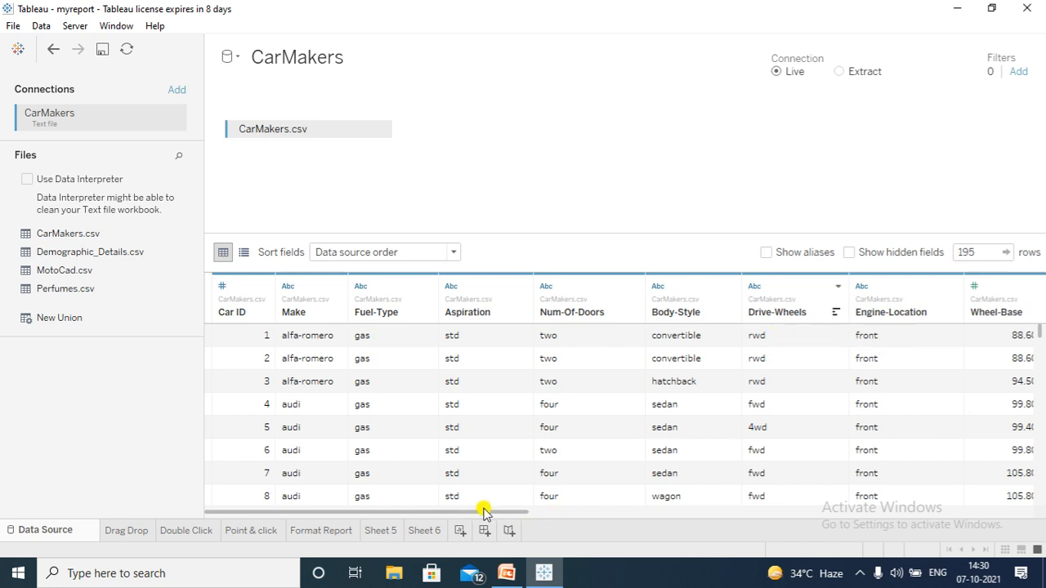
drag(483, 513, 835, 542)
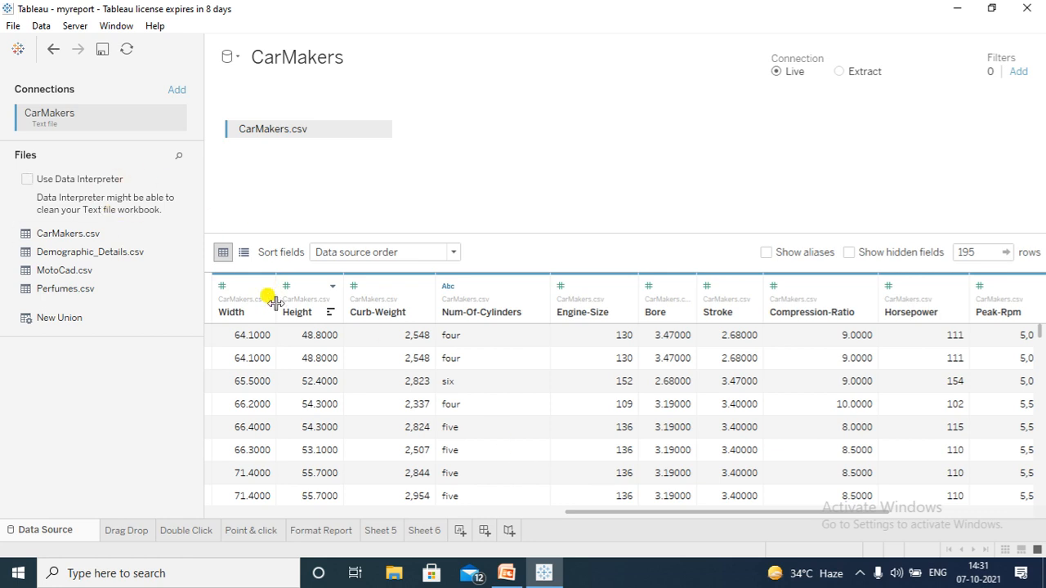
Step: Build a scatter plot of Price and Horsepower by Car ID on Sheet 6 using the Show Me recommendations
click(426, 531)
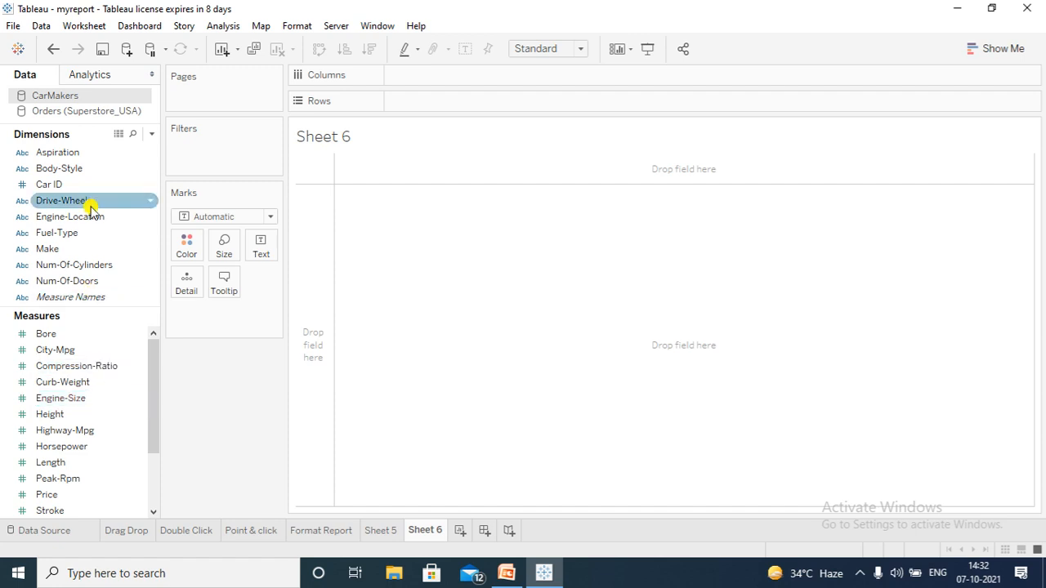
click(67, 153)
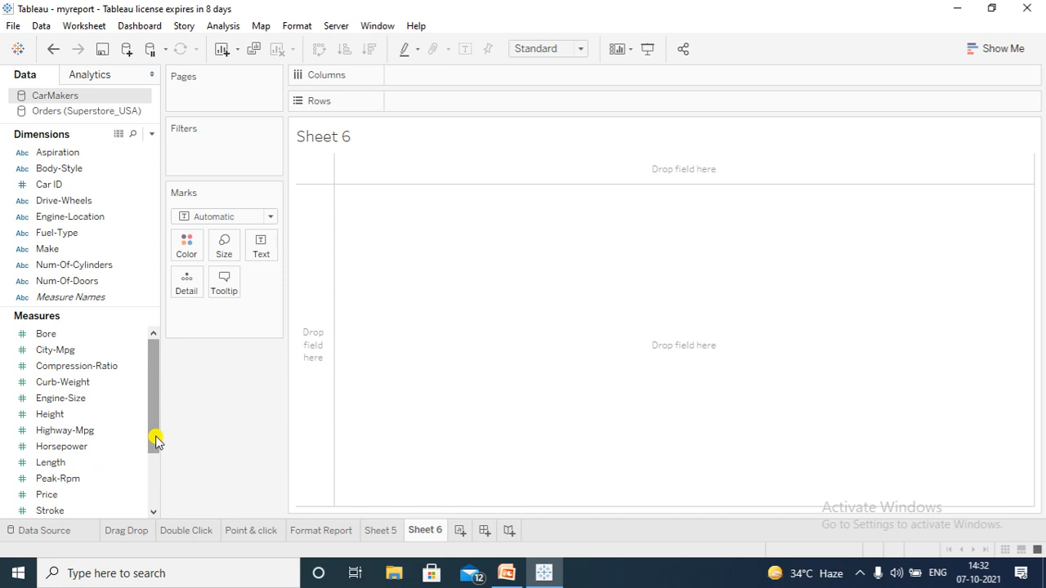
click(76, 184)
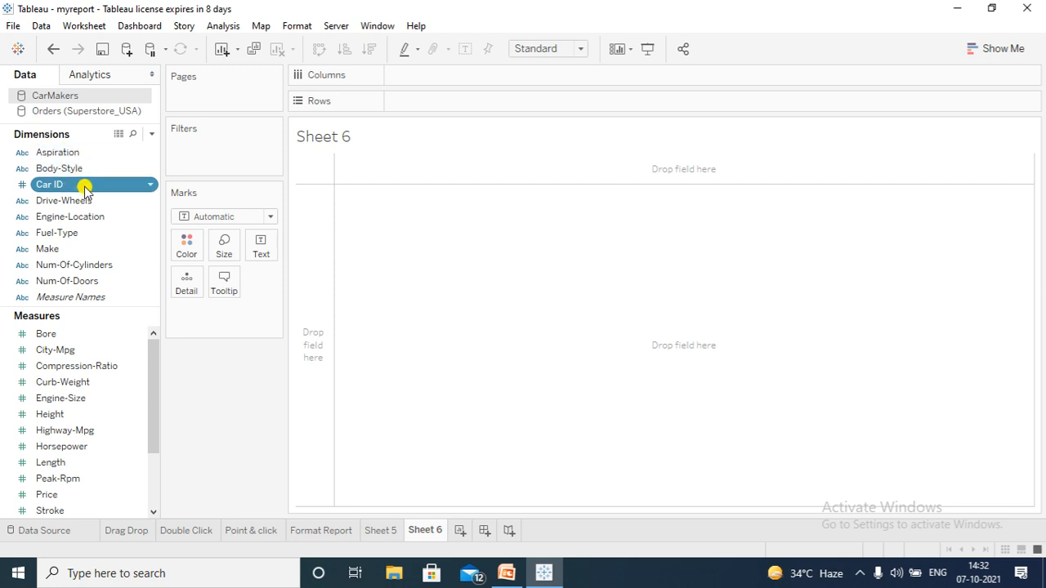
drag(86, 189, 175, 343)
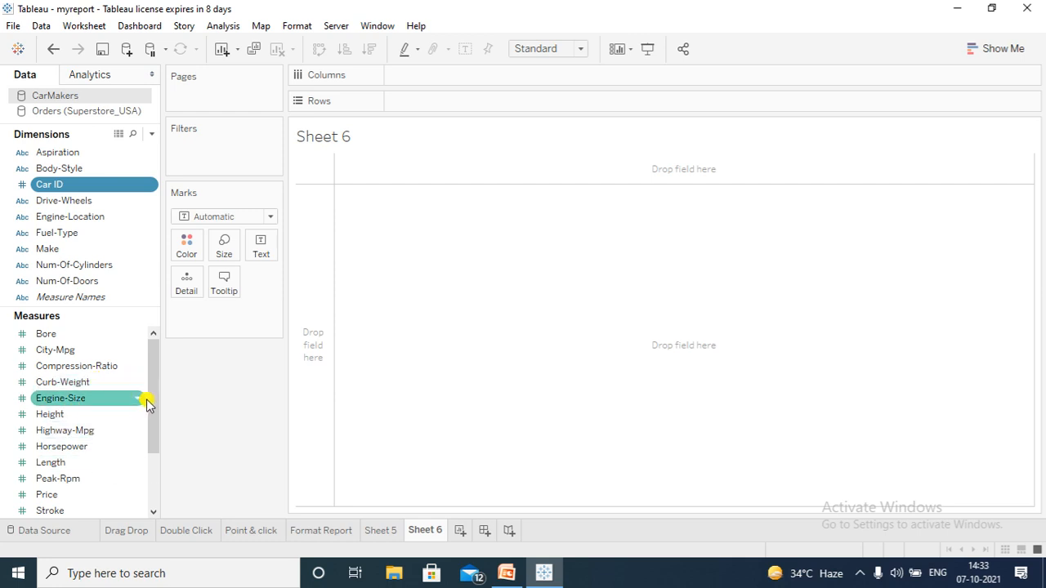
scroll(149, 395, down, 2)
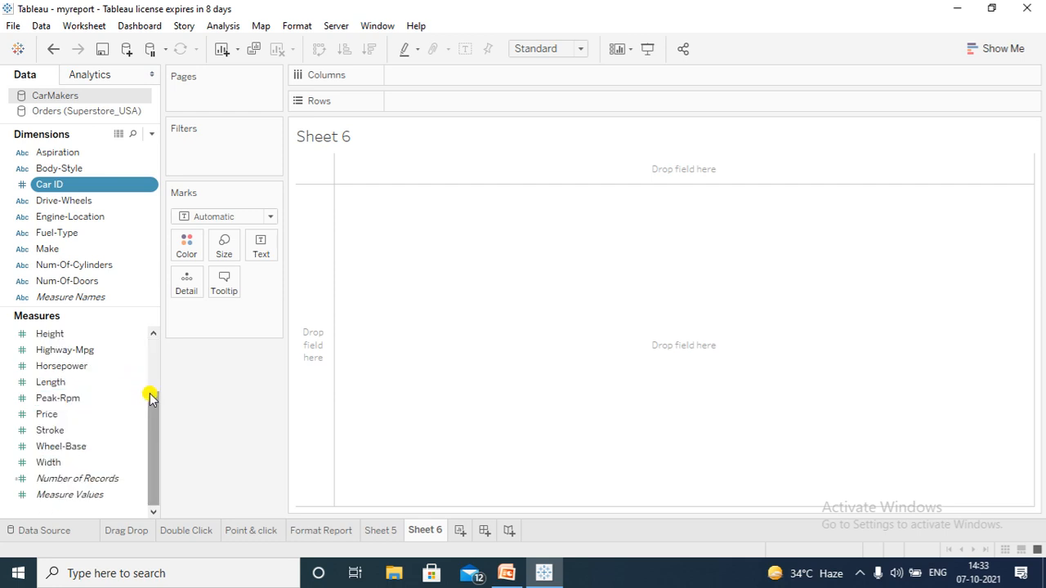
scroll(150, 397, up, 2)
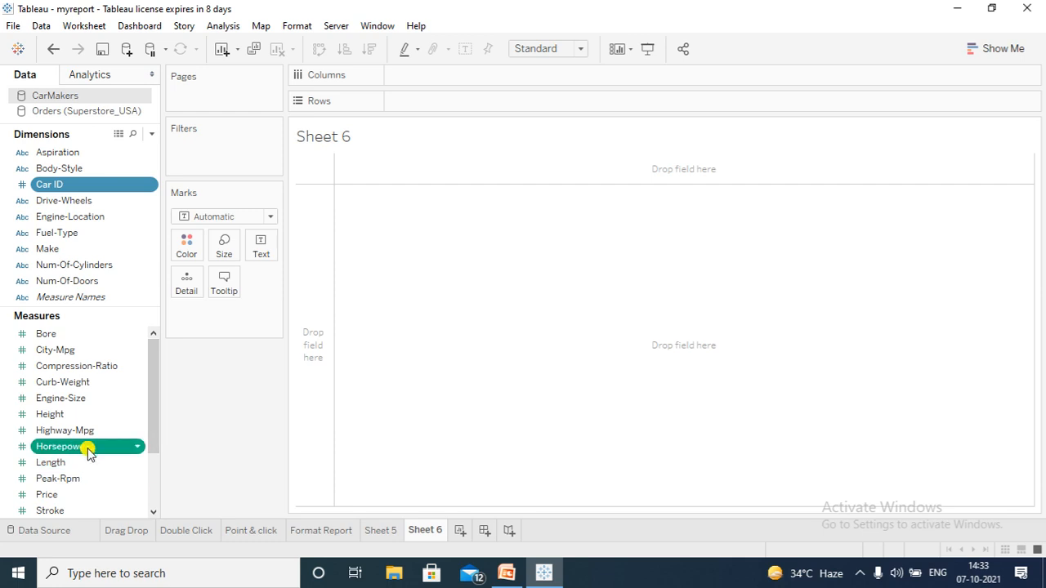
ctrl+click(51, 494)
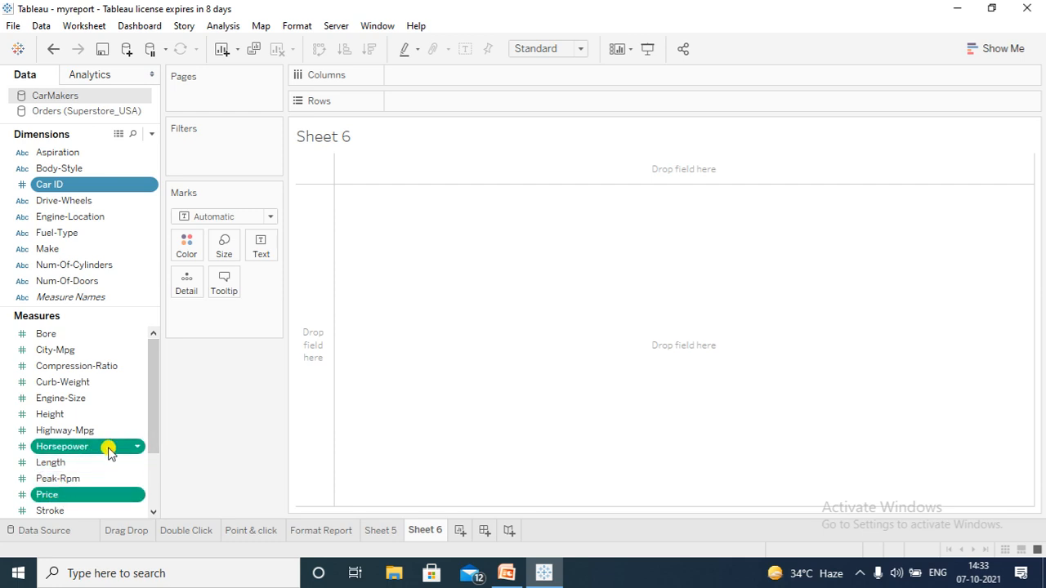
click(992, 50)
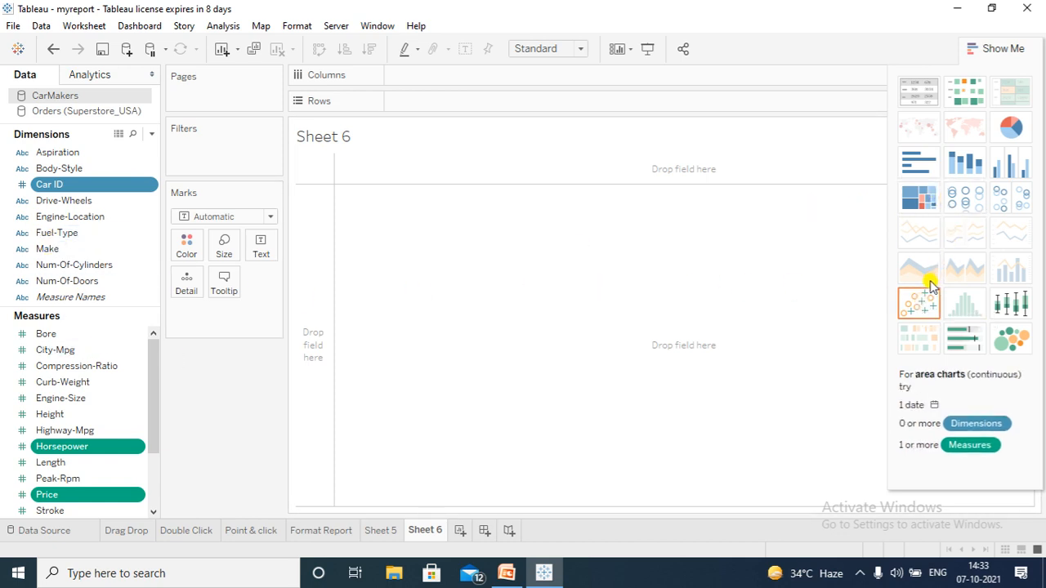
click(919, 304)
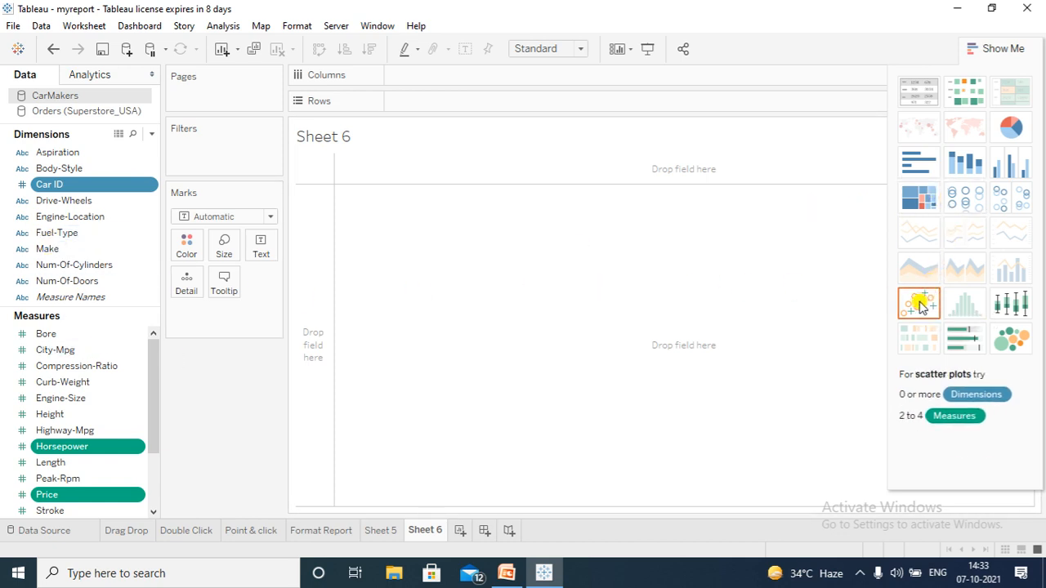
click(995, 49)
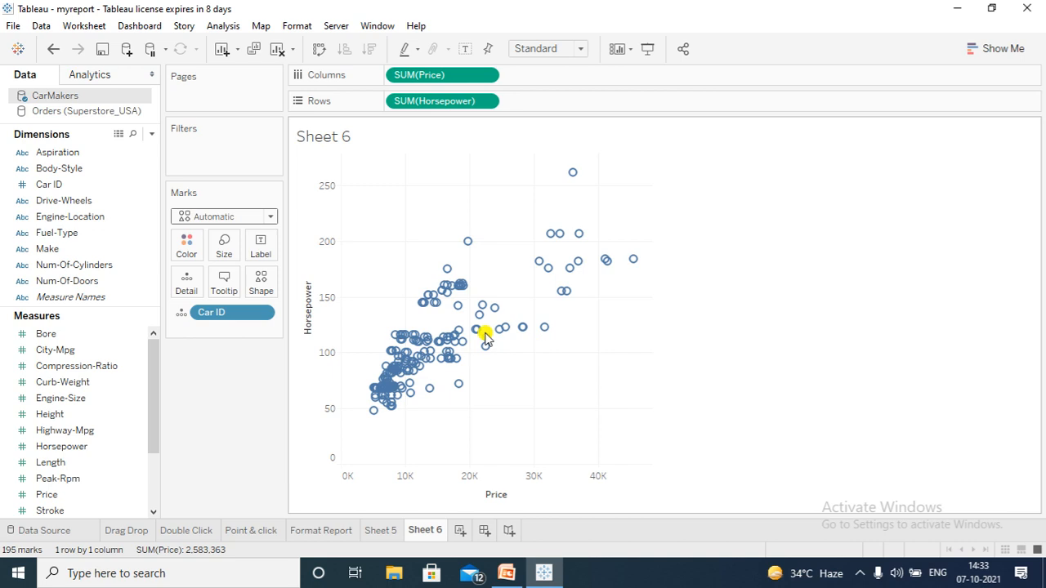
Step: Swap the rows and columns to put Horsepower on the horizontal axis and Price on the vertical axis
mouse_move(484, 339)
mouse_move(538, 335)
mouse_move(419, 316)
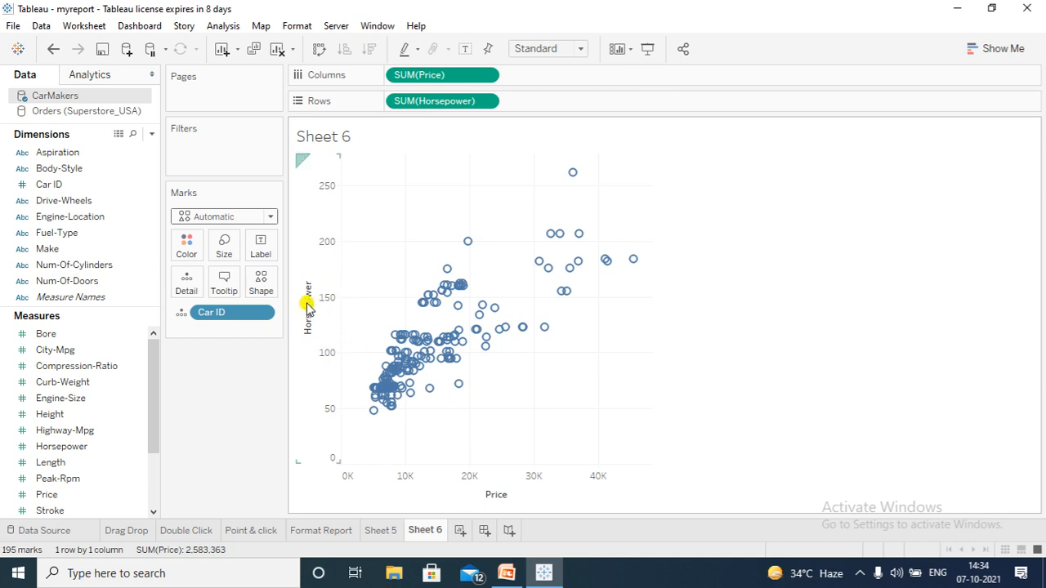
click(319, 51)
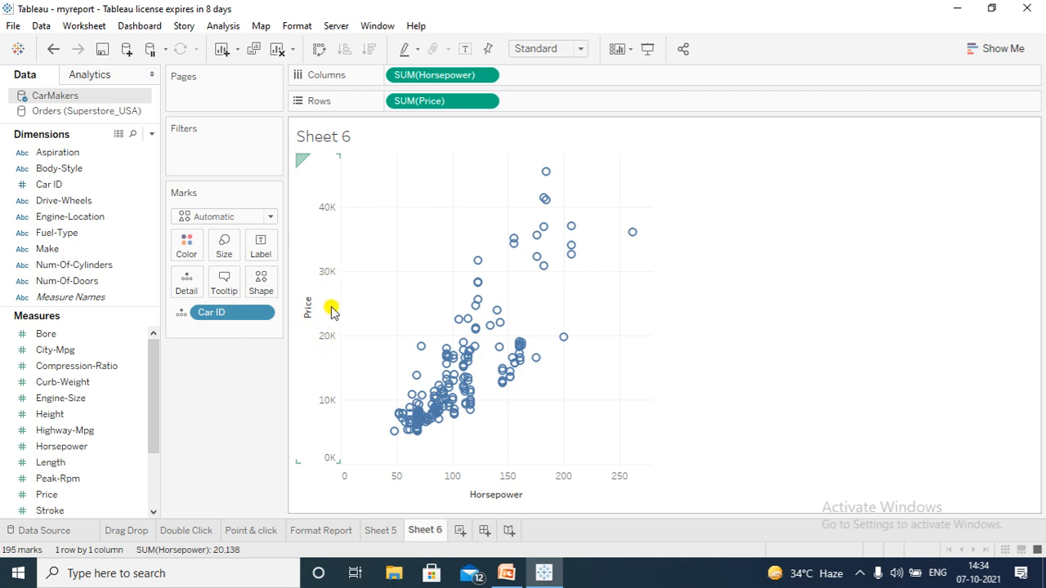
Step: Rename Sheet 6 as XY Plot and set its fit to Entire View
right_click(423, 530)
click(459, 339)
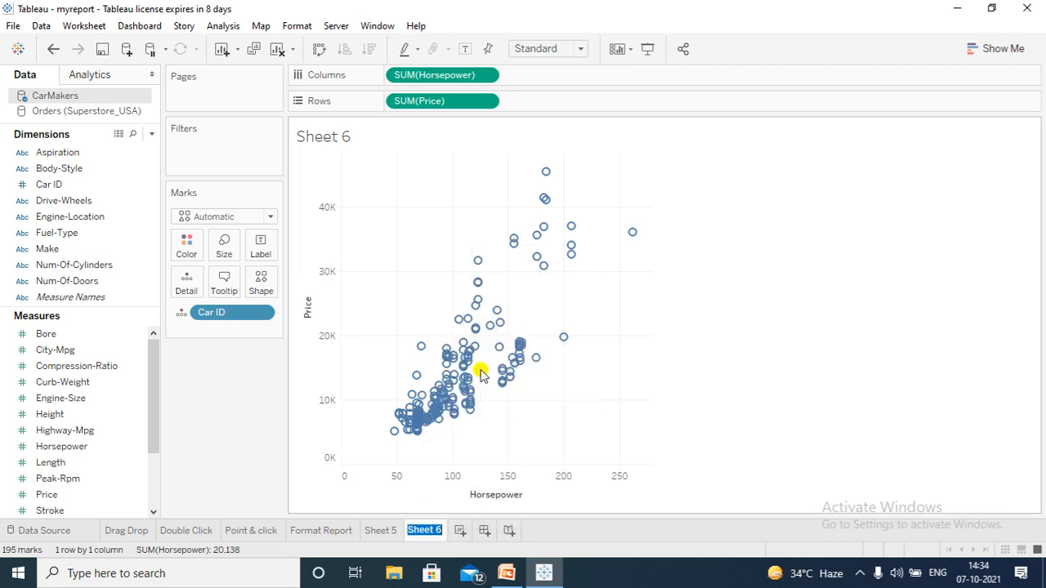
text(X)
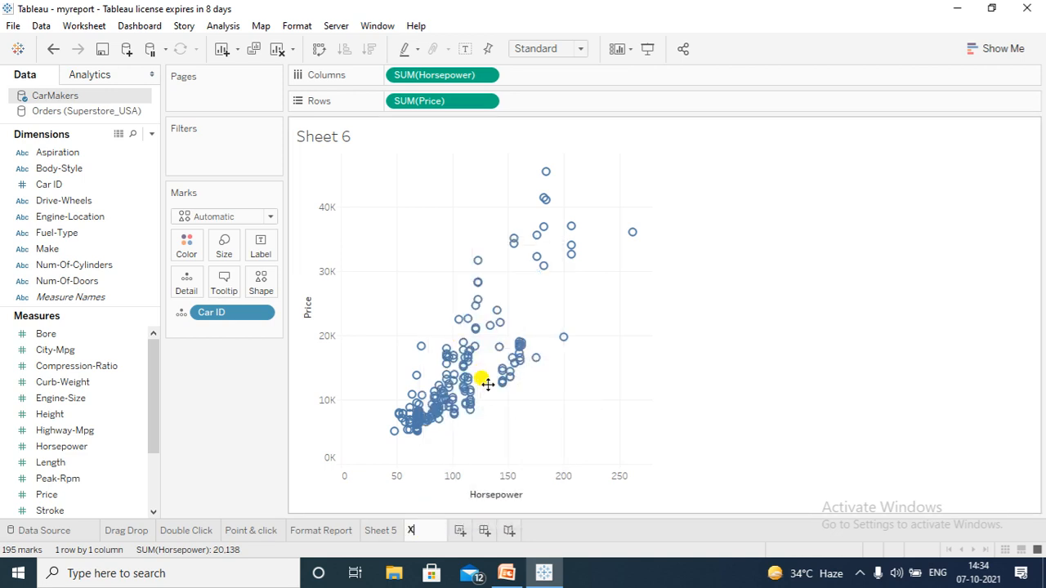
text(Y Plot)
key(Return)
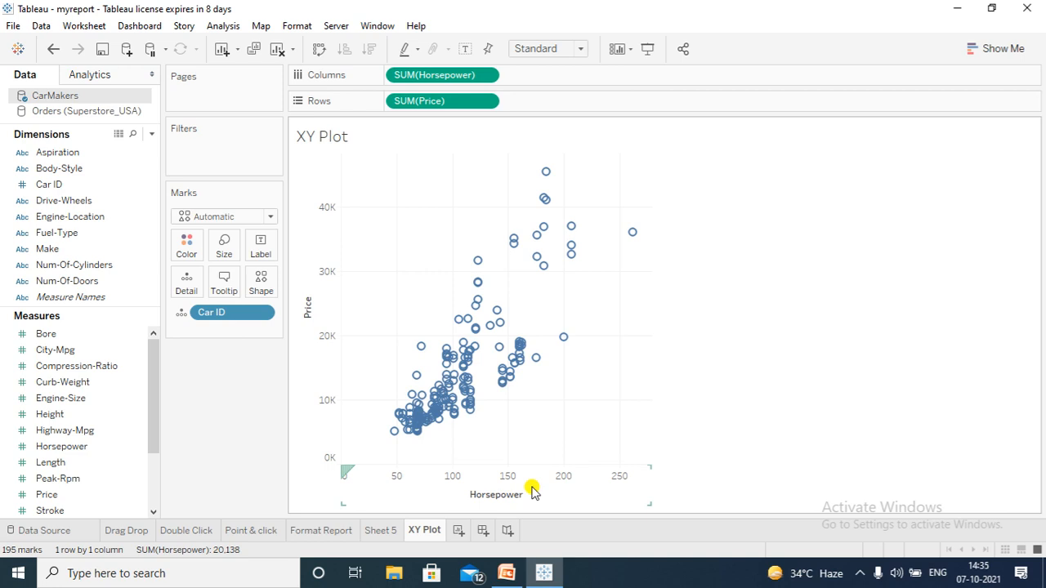
click(583, 51)
click(563, 110)
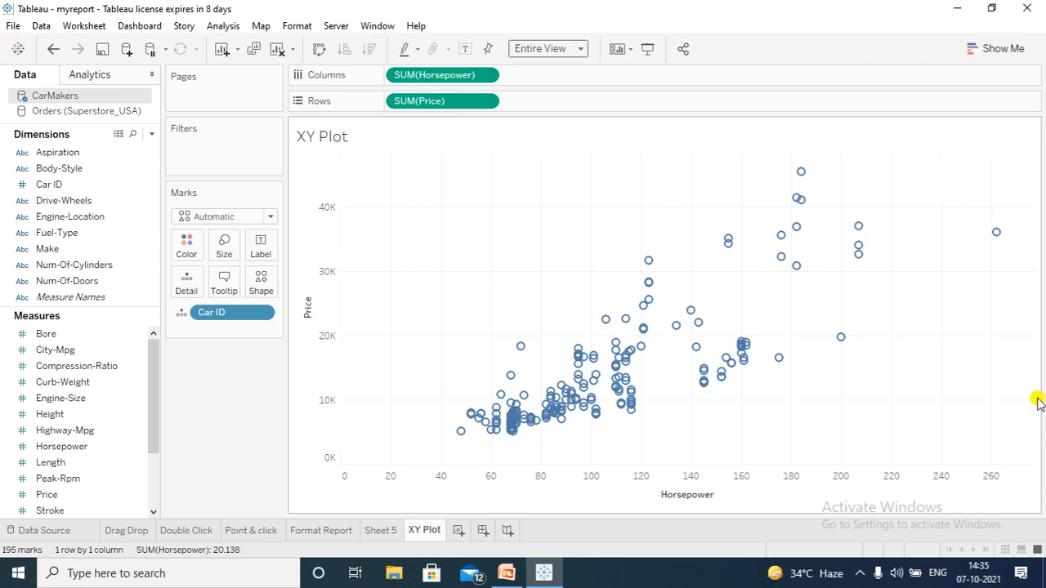
Step: Add a reference line to the Horsepower axis with a Constant value of 150
click(677, 478)
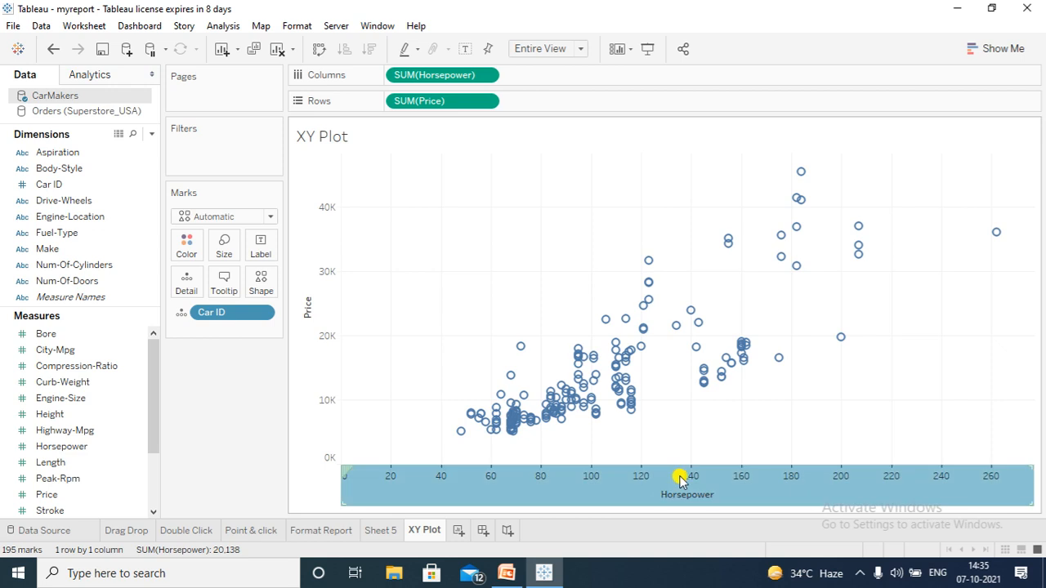
right_click(679, 480)
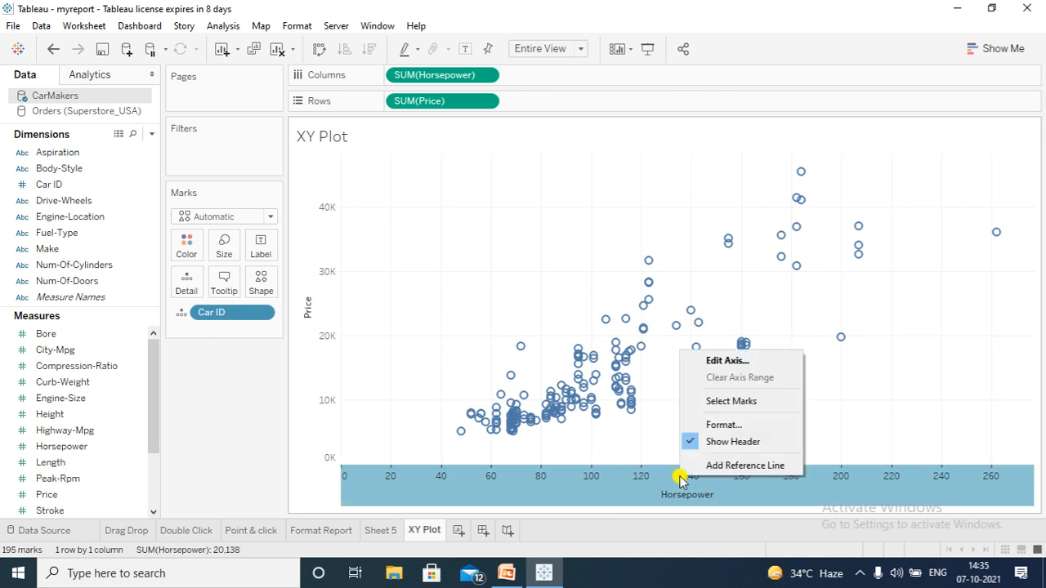
click(721, 467)
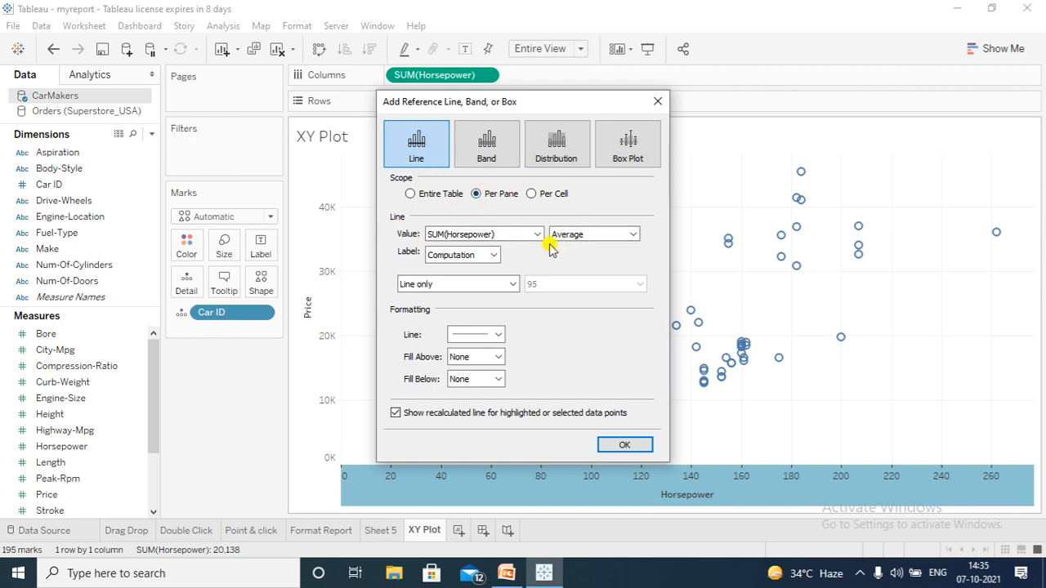
click(625, 235)
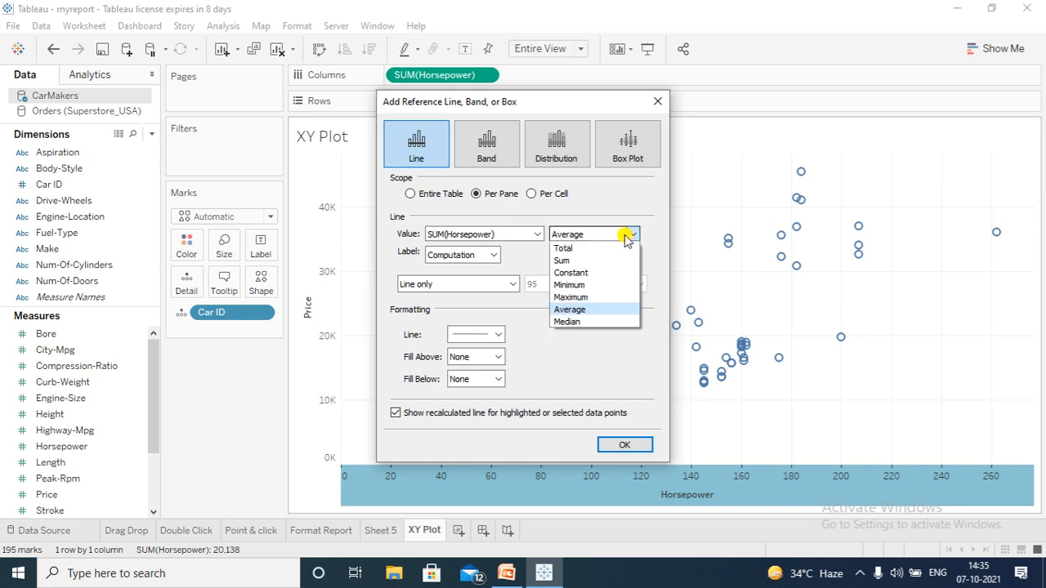
click(594, 273)
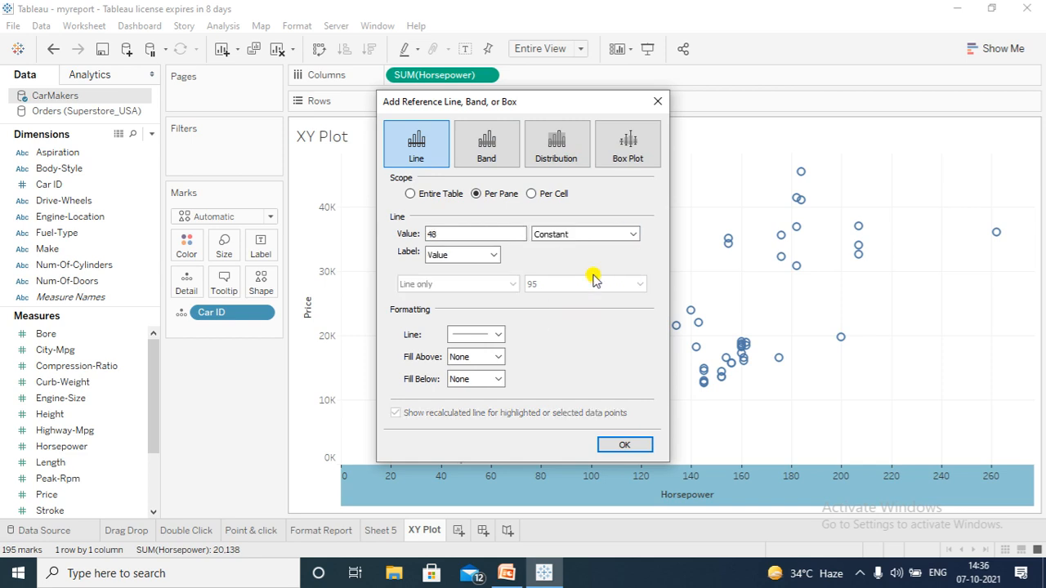
double_click(450, 235)
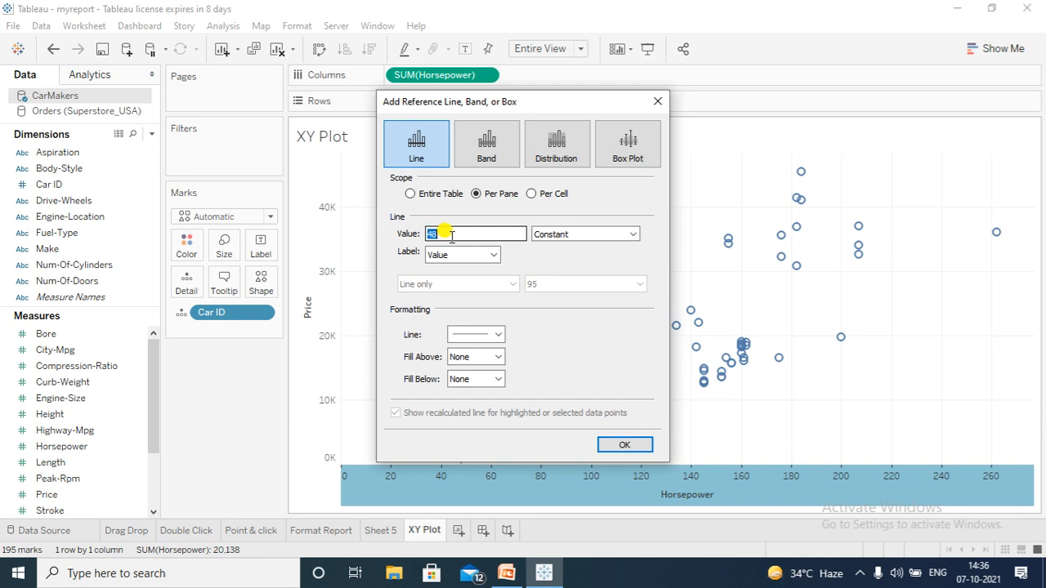
text(150)
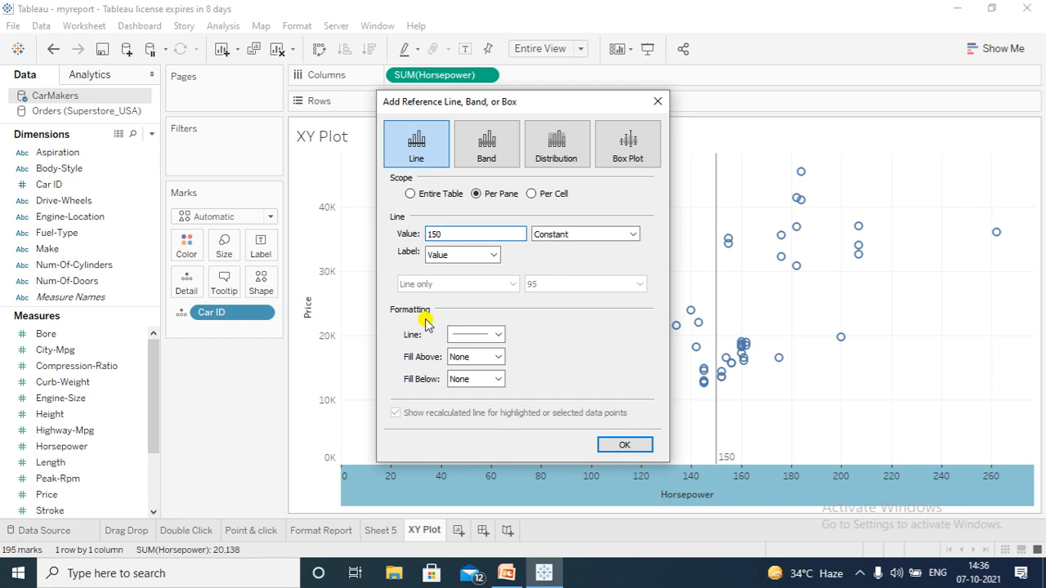
Step: Format the Horsepower reference line as an orange dashed line and accept it
click(495, 337)
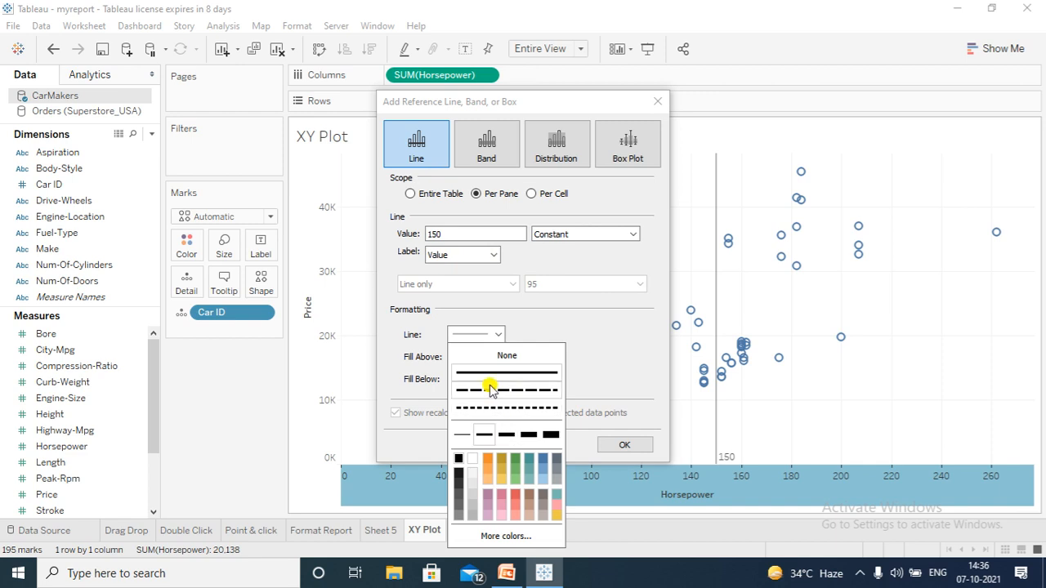
click(489, 462)
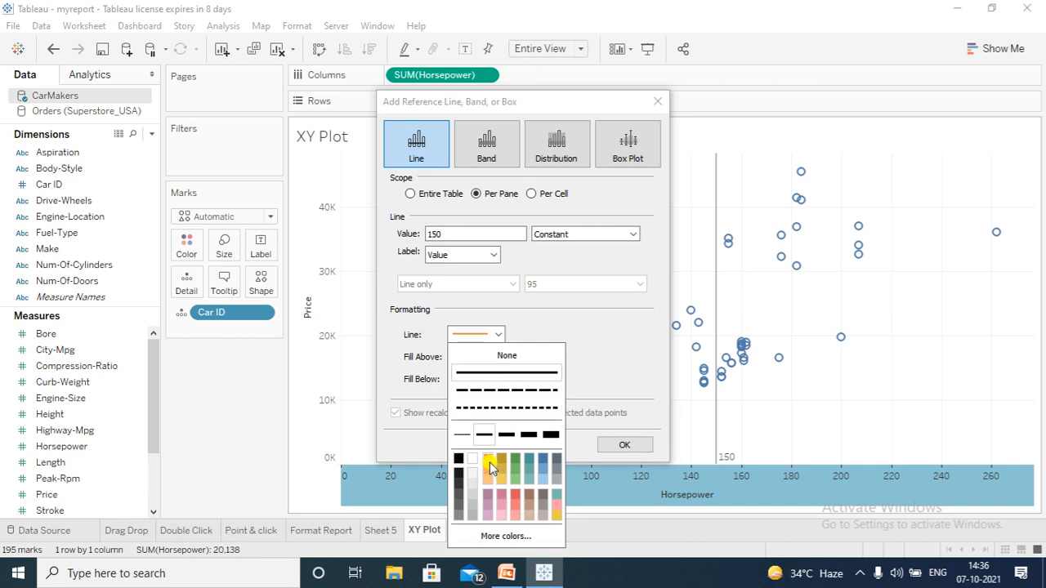
click(496, 393)
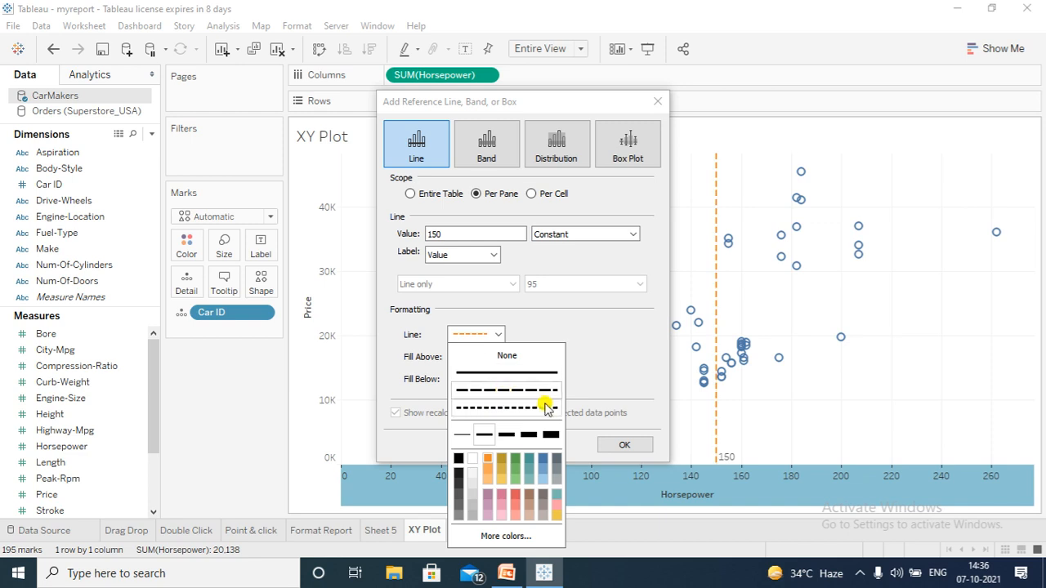
click(616, 447)
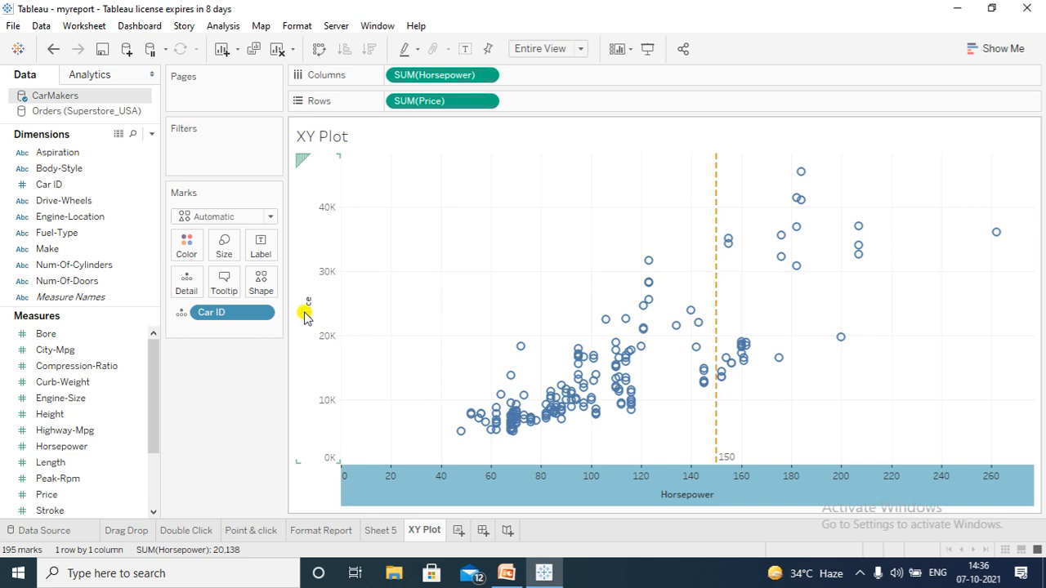
Step: Add a reference line to the Price axis with a Constant value of 30000 and accept it
right_click(305, 317)
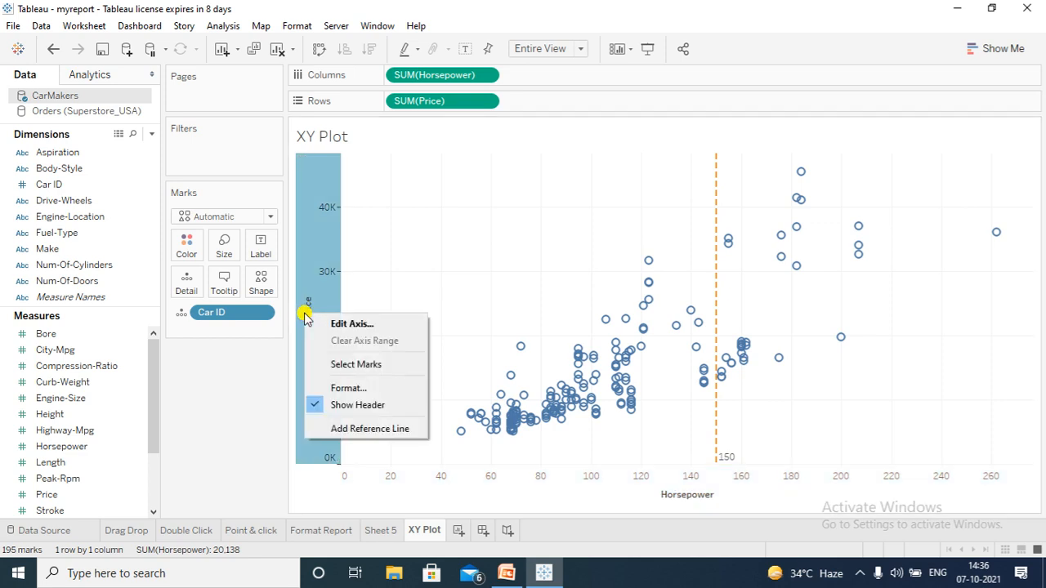
click(343, 428)
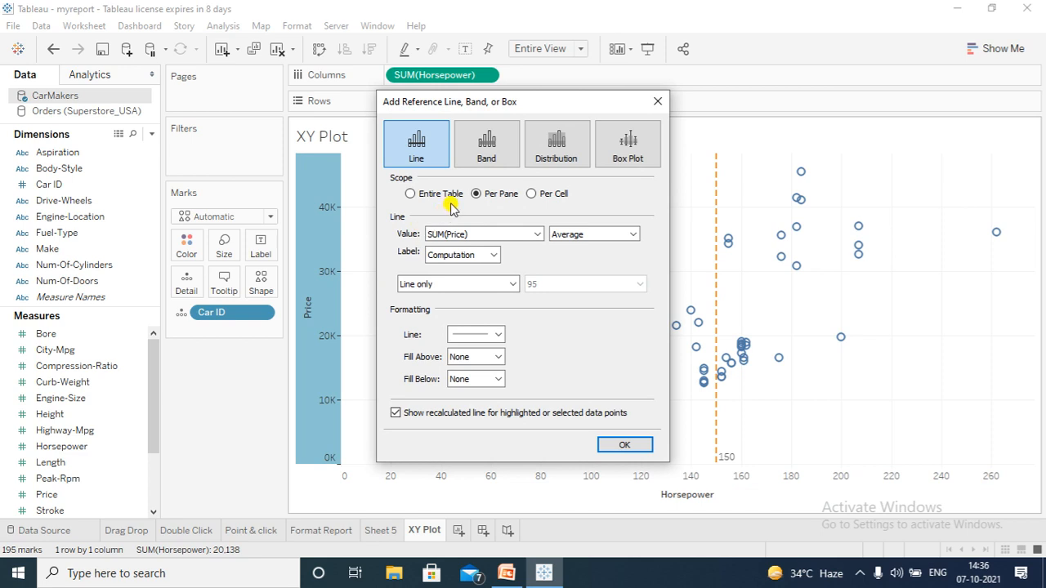
click(614, 234)
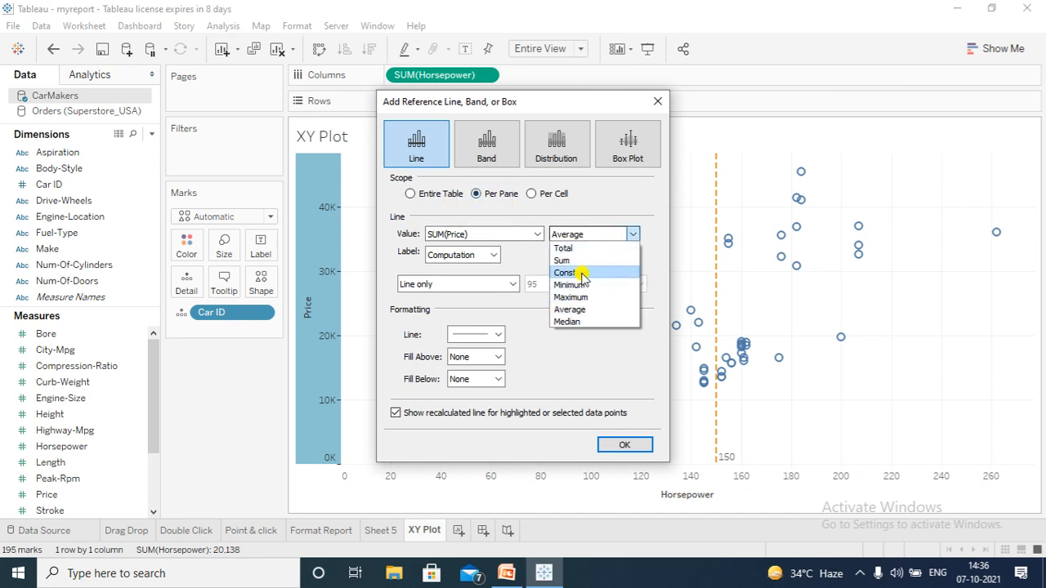
click(580, 274)
click(470, 232)
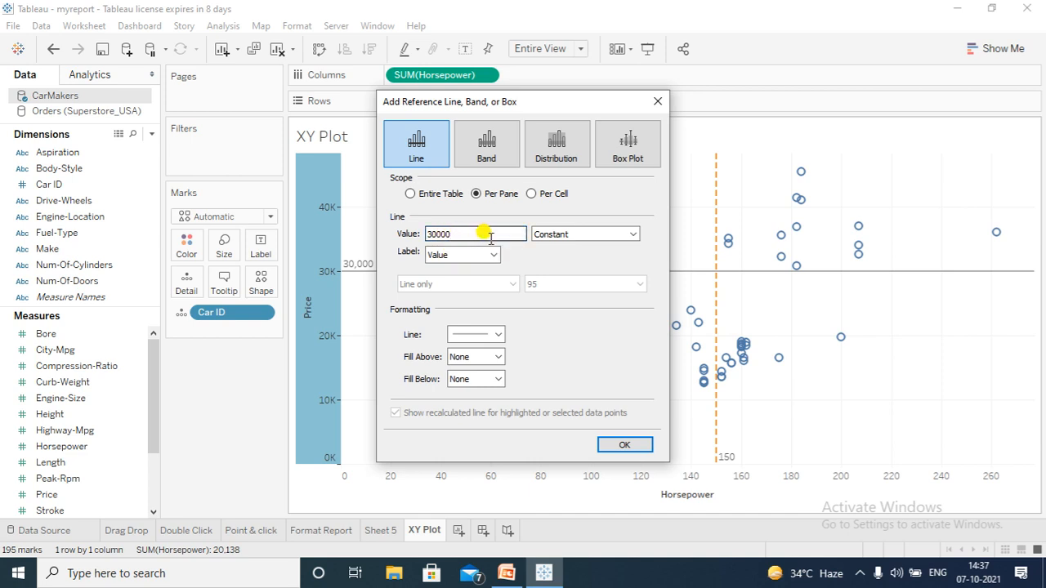
click(488, 335)
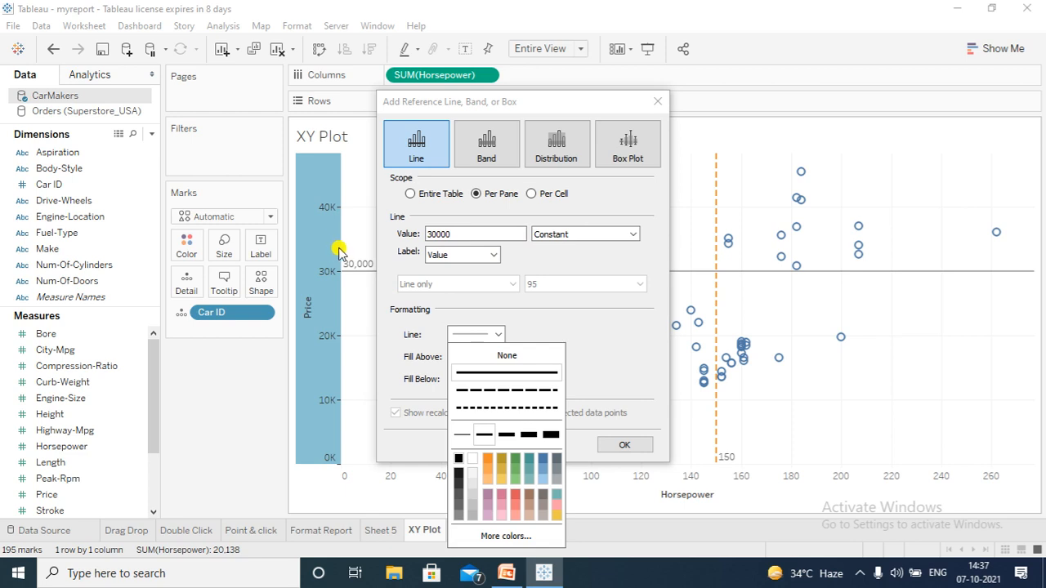
click(618, 444)
click(617, 443)
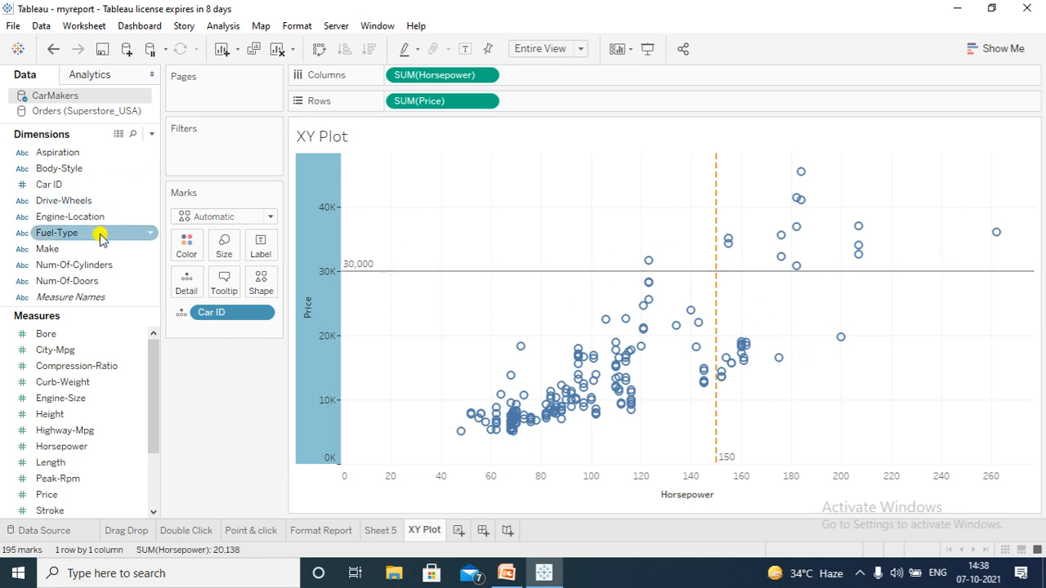
Step: Check the Fuel-Type values in the CarMakers data source and color the XY Plot marks by Fuel-Type
click(44, 530)
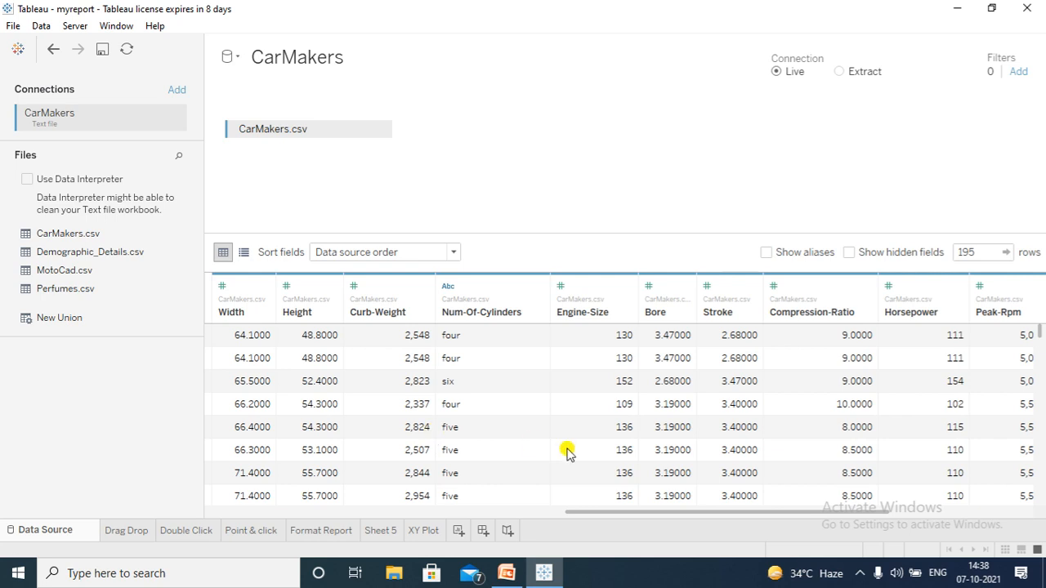
drag(594, 511, 257, 528)
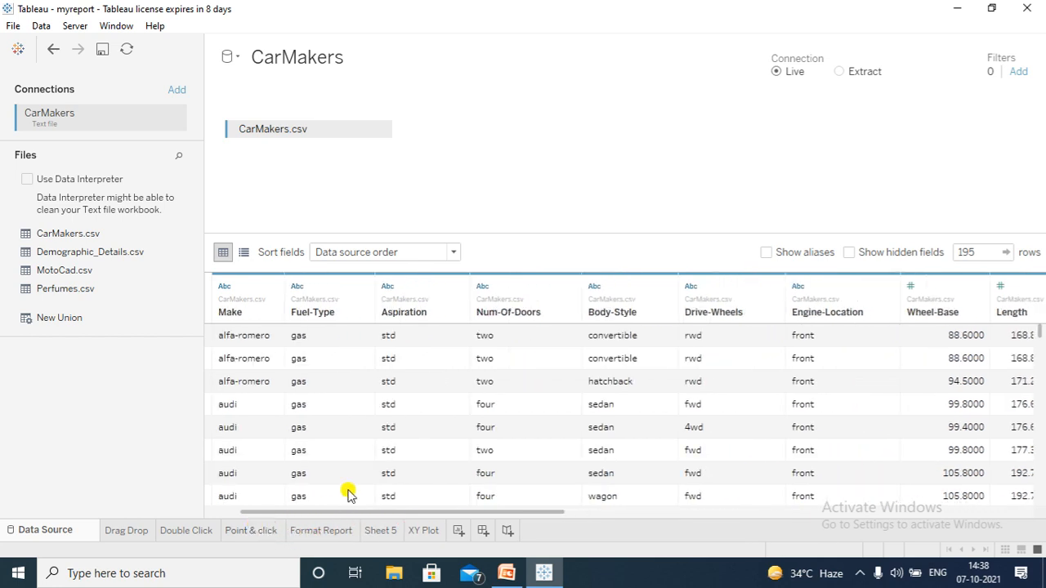
scroll(329, 390, down, 8)
scroll(329, 393, down, 10)
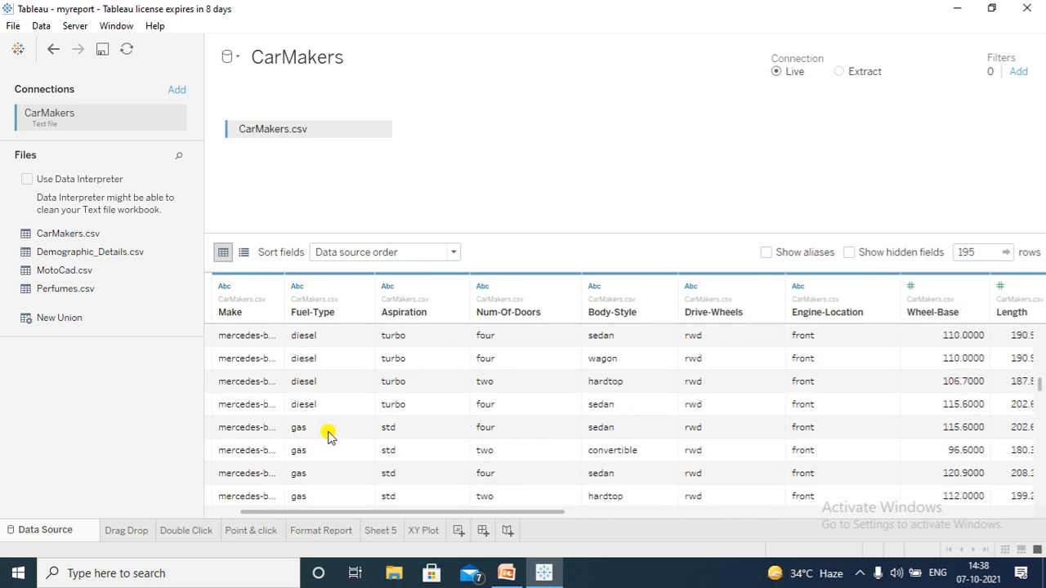
click(430, 533)
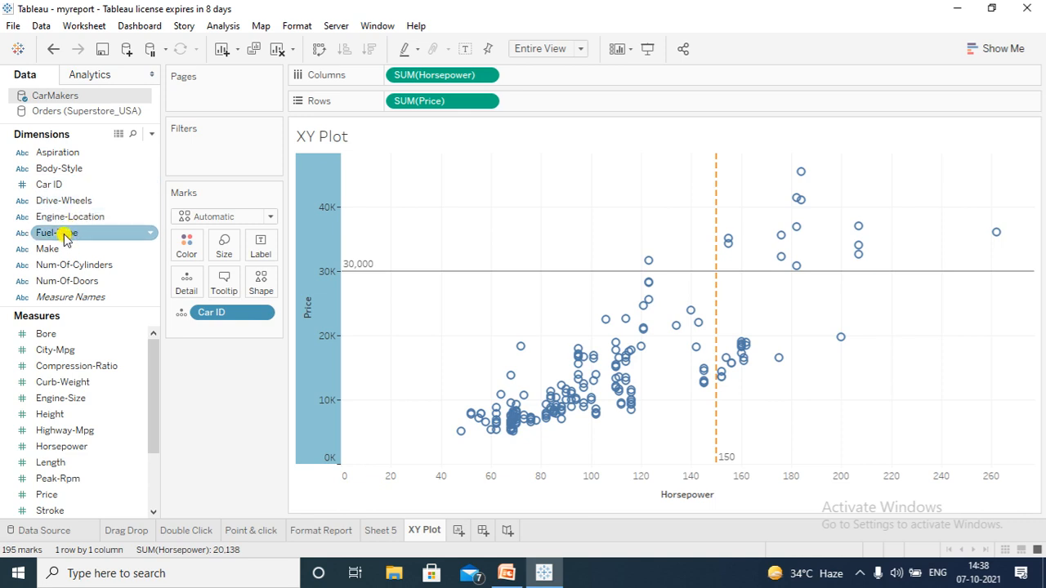
drag(66, 239, 188, 245)
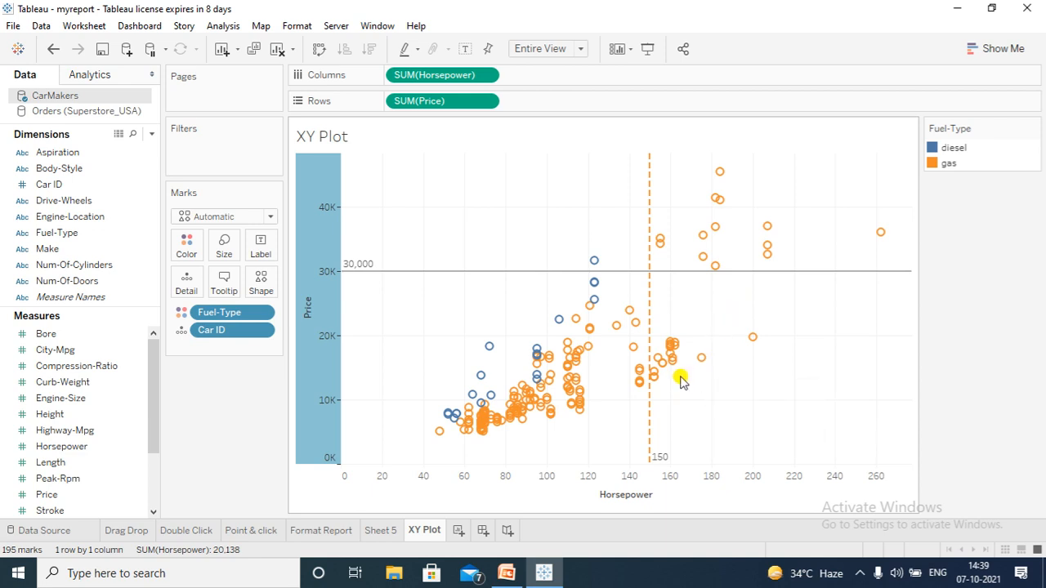
mouse_move(663, 390)
mouse_move(673, 348)
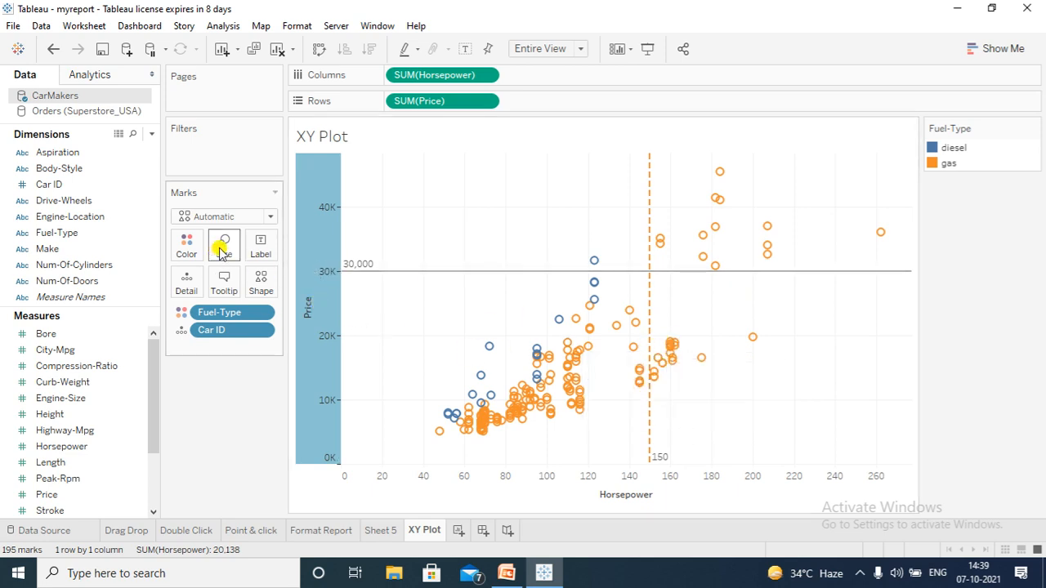
click(258, 289)
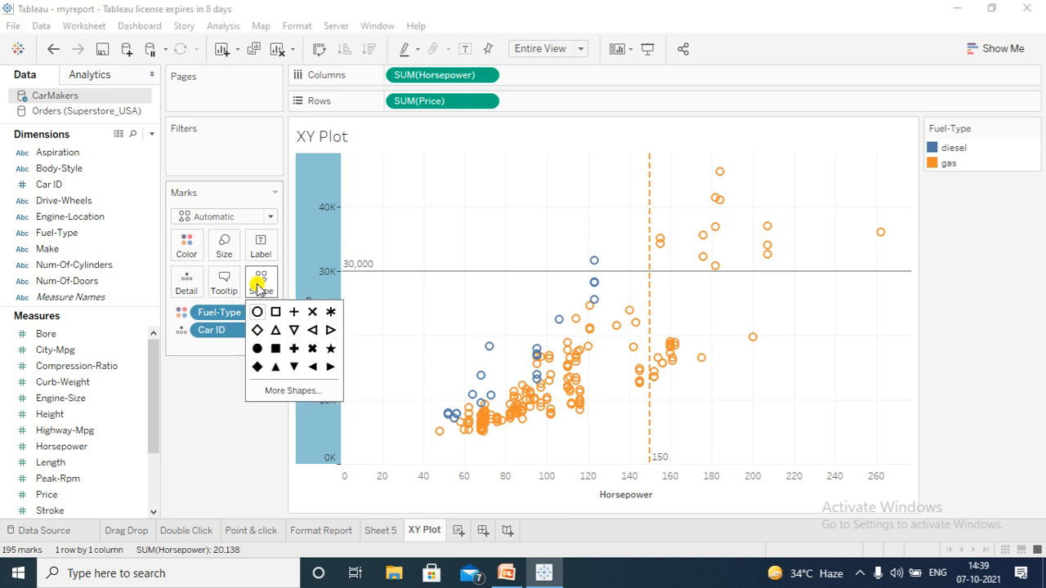
click(293, 390)
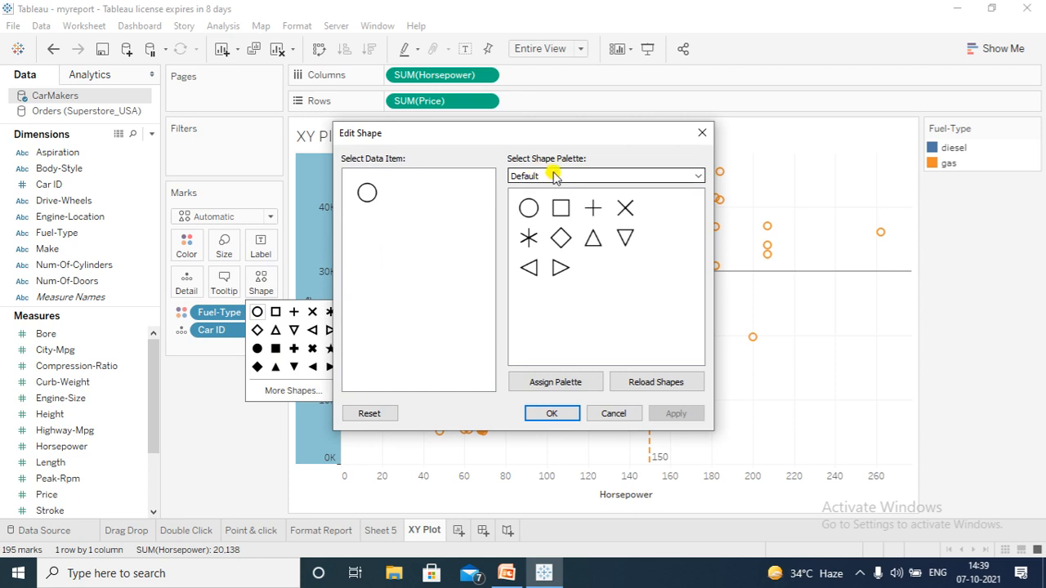
click(623, 177)
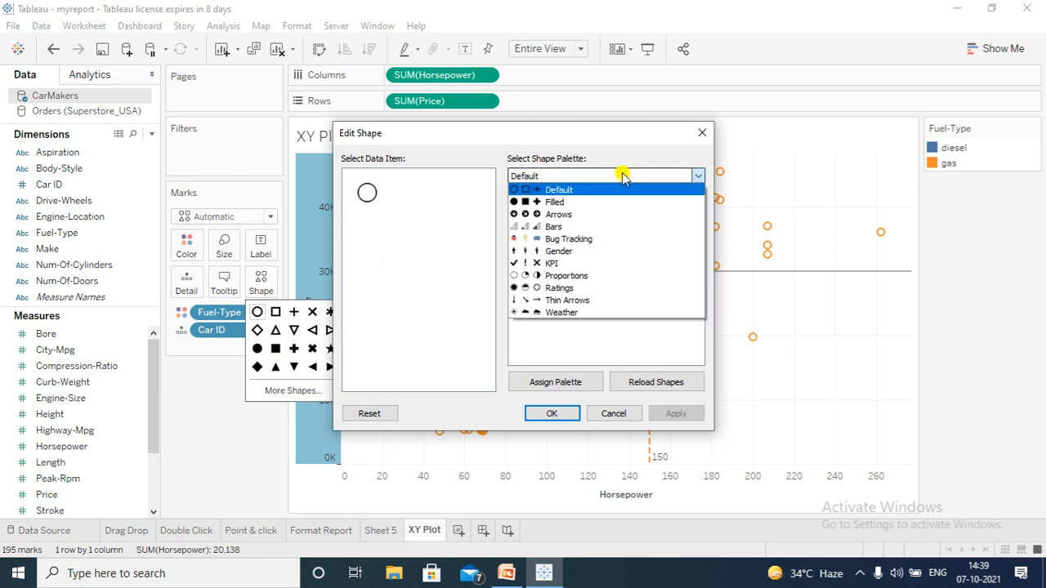
click(590, 203)
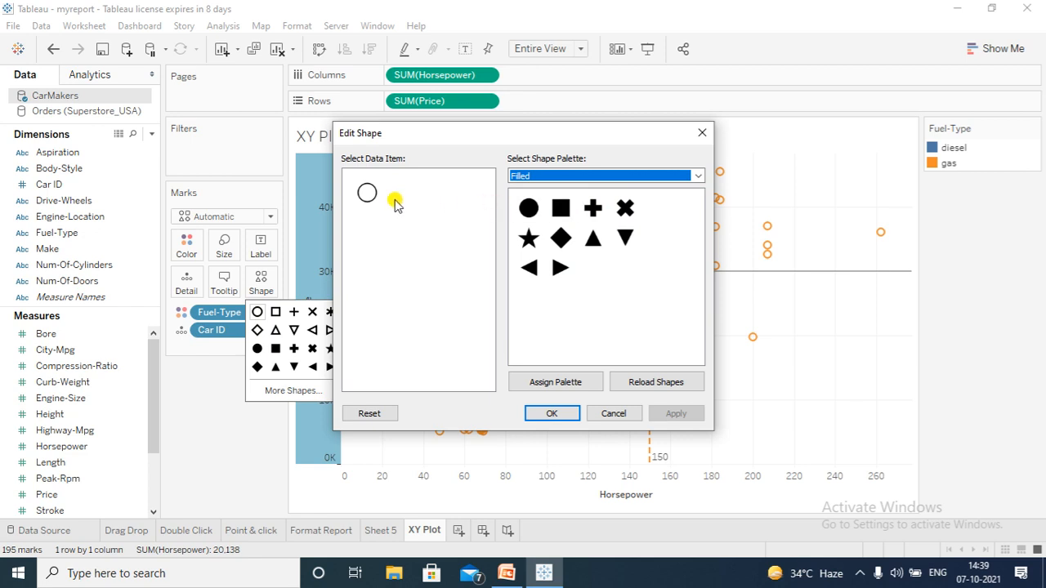
click(701, 133)
Step: Vary the mark shapes by Fuel-Type and assign diesel the solid diamond from the Filled shape palette
mouse_move(553, 391)
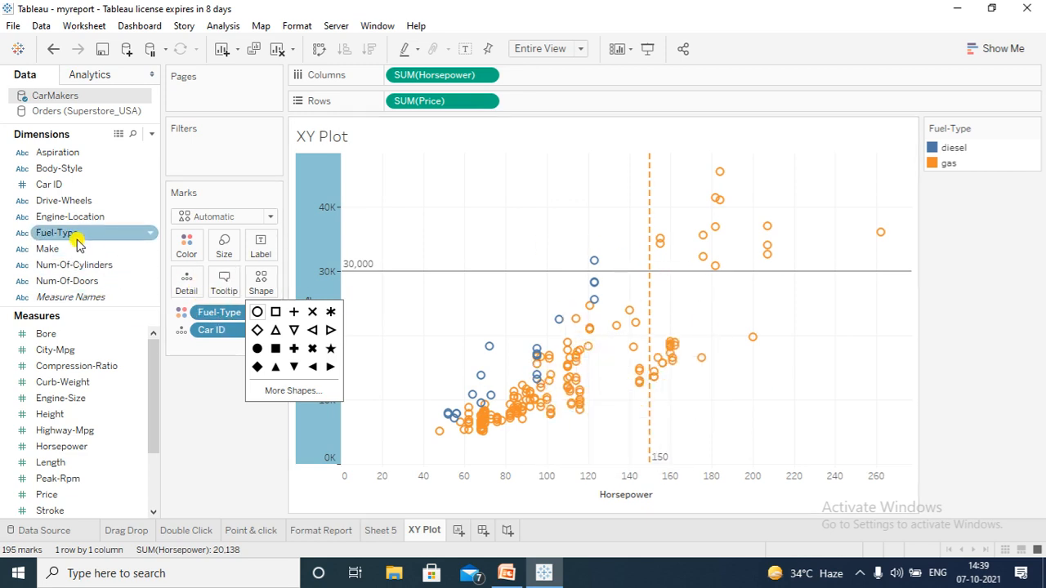
drag(71, 234, 262, 284)
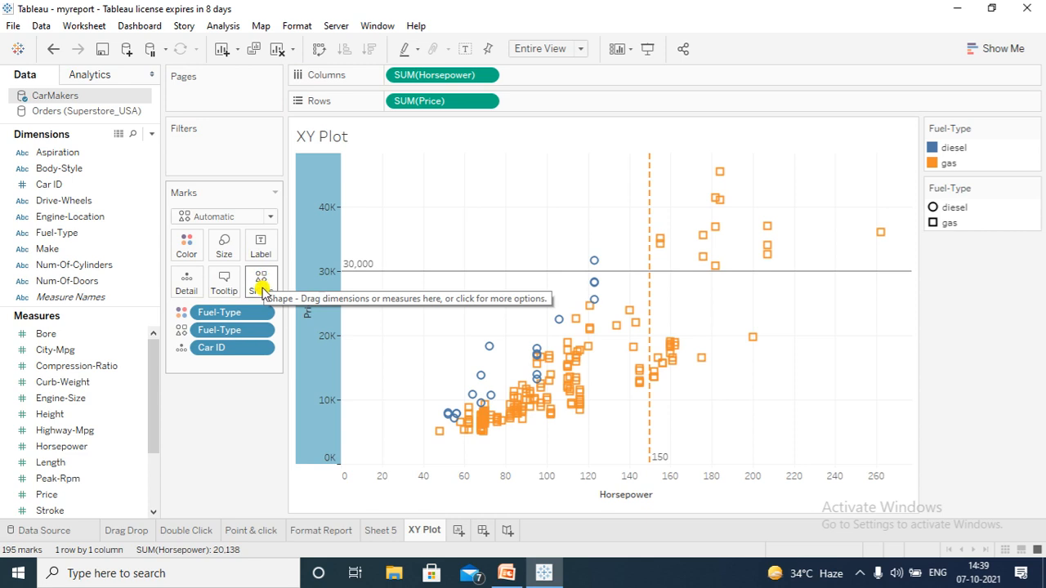
click(261, 286)
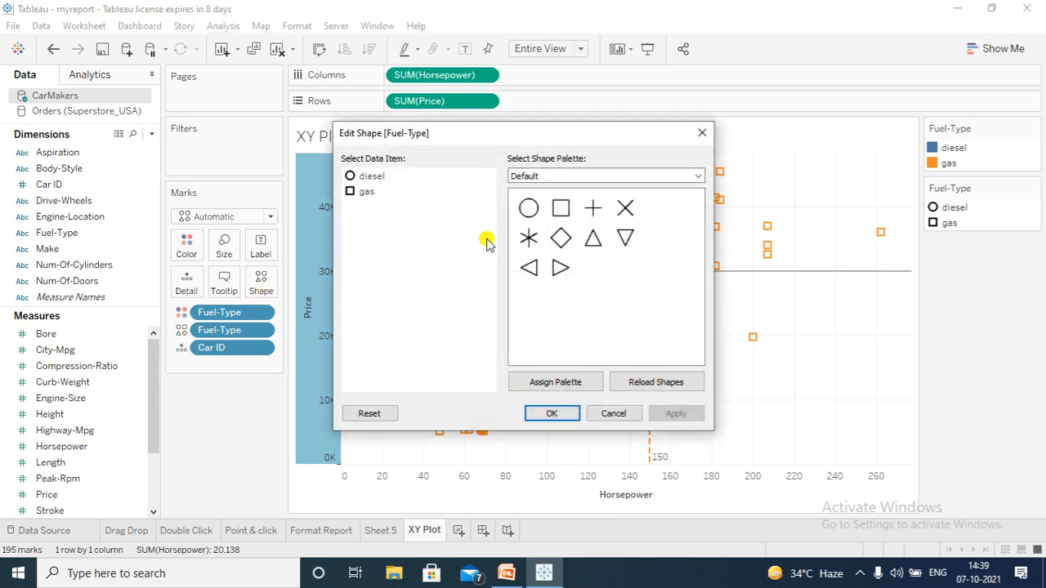
click(580, 179)
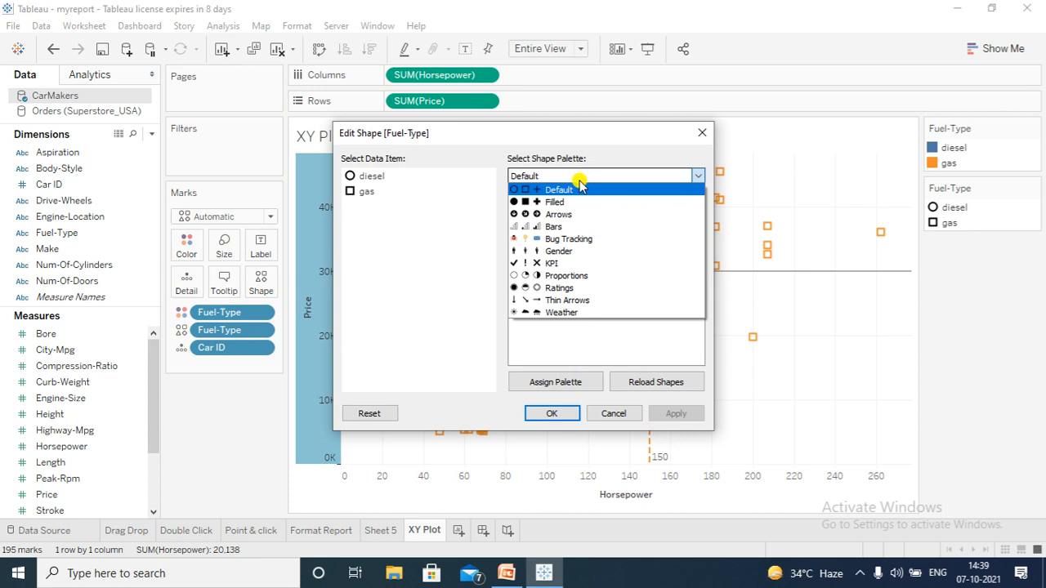
click(572, 203)
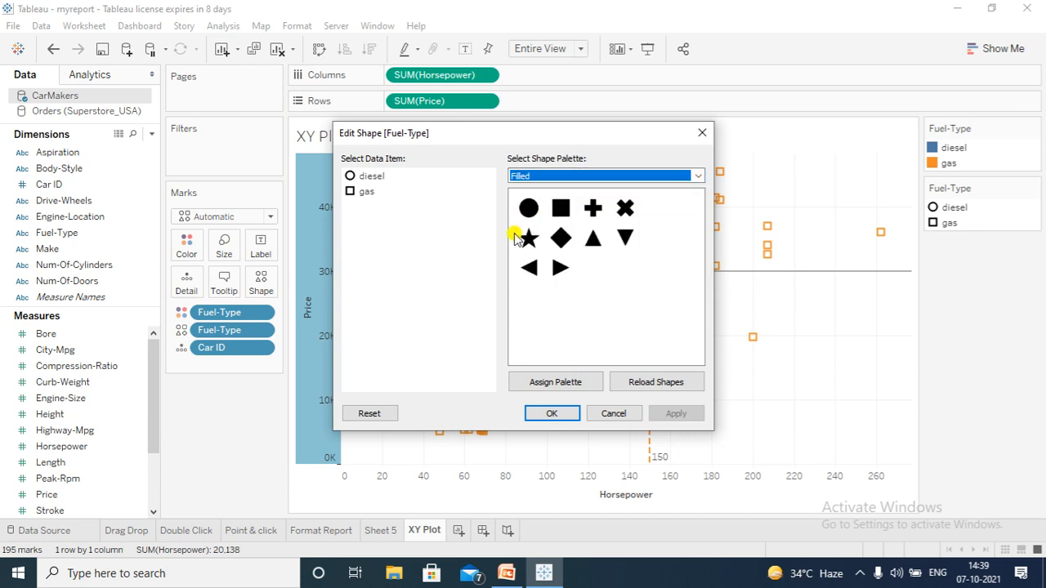
click(529, 243)
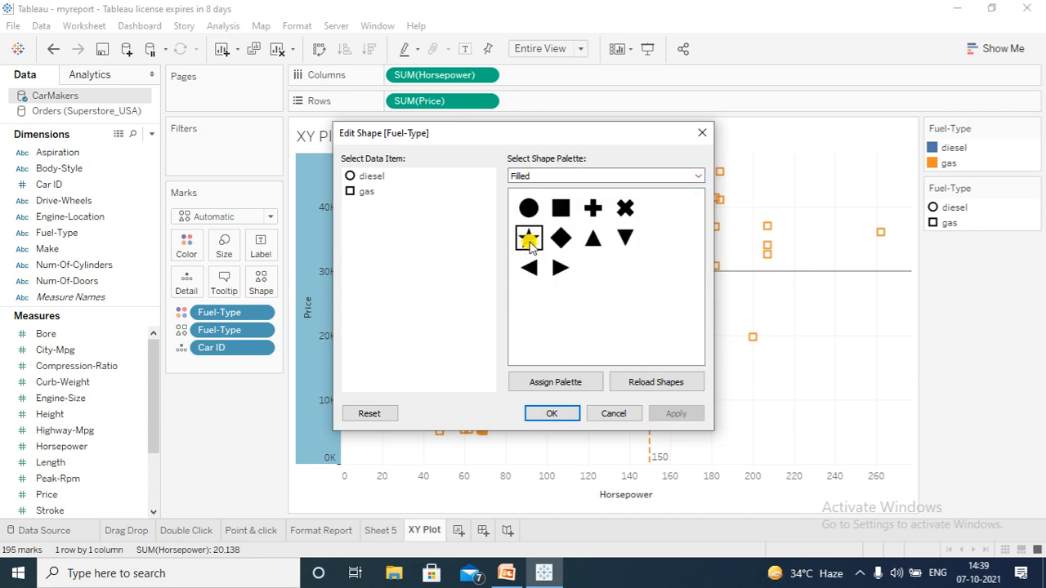
click(349, 181)
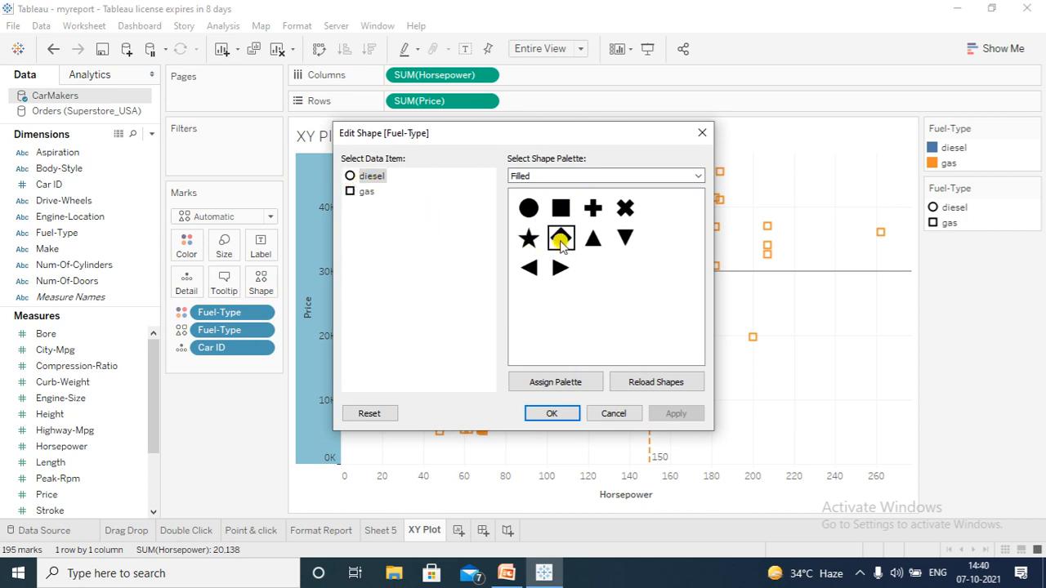
click(561, 243)
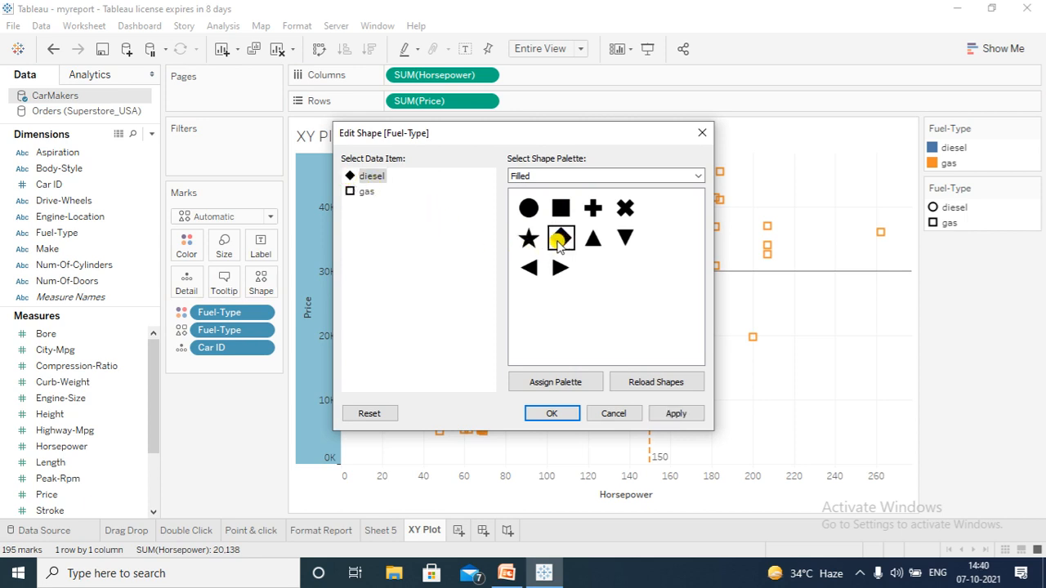
click(352, 196)
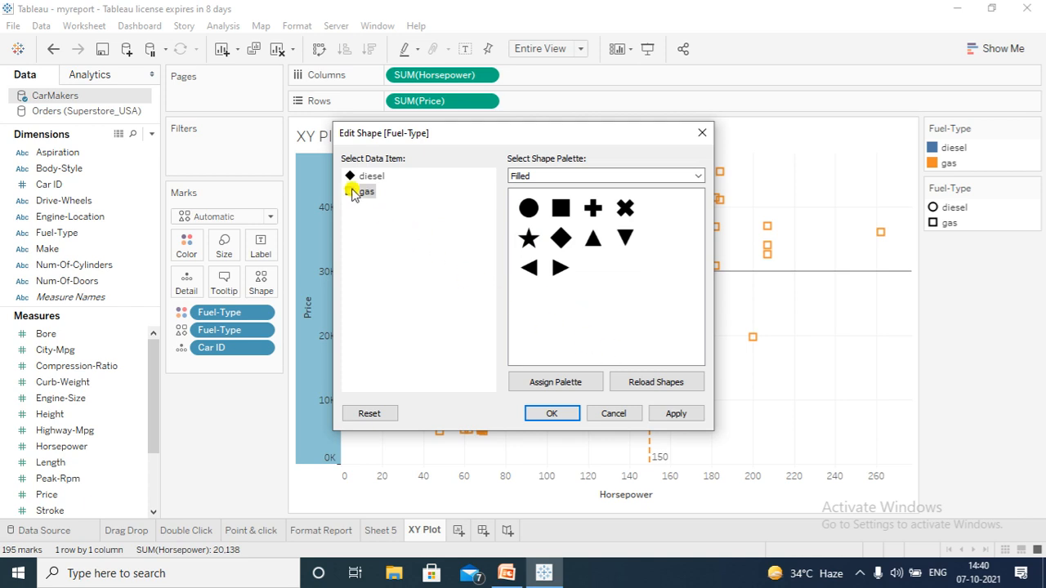
click(552, 413)
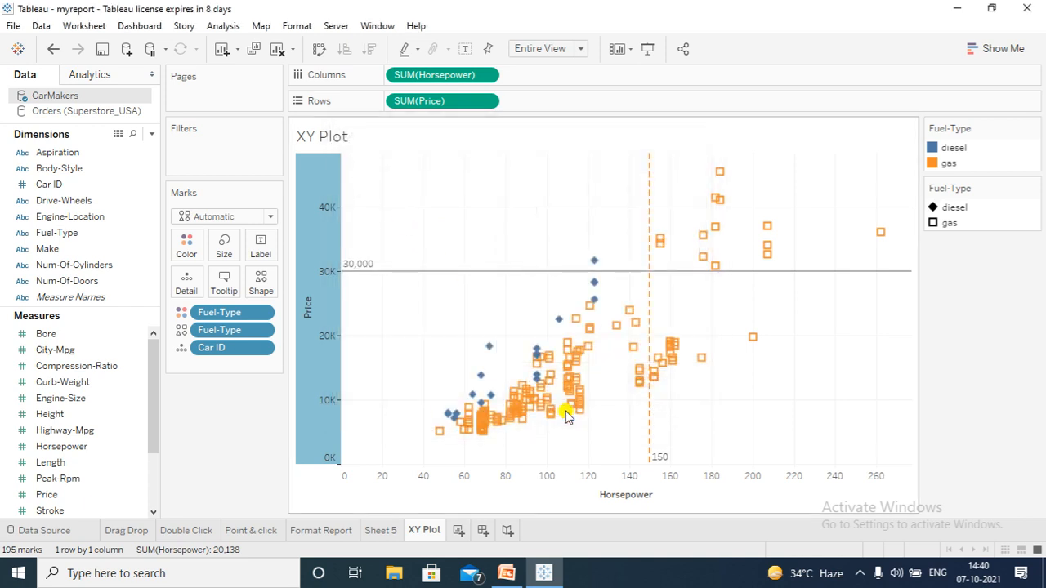
Step: Enlarge the scatter plot marks slightly
mouse_move(590, 280)
mouse_move(711, 356)
click(230, 251)
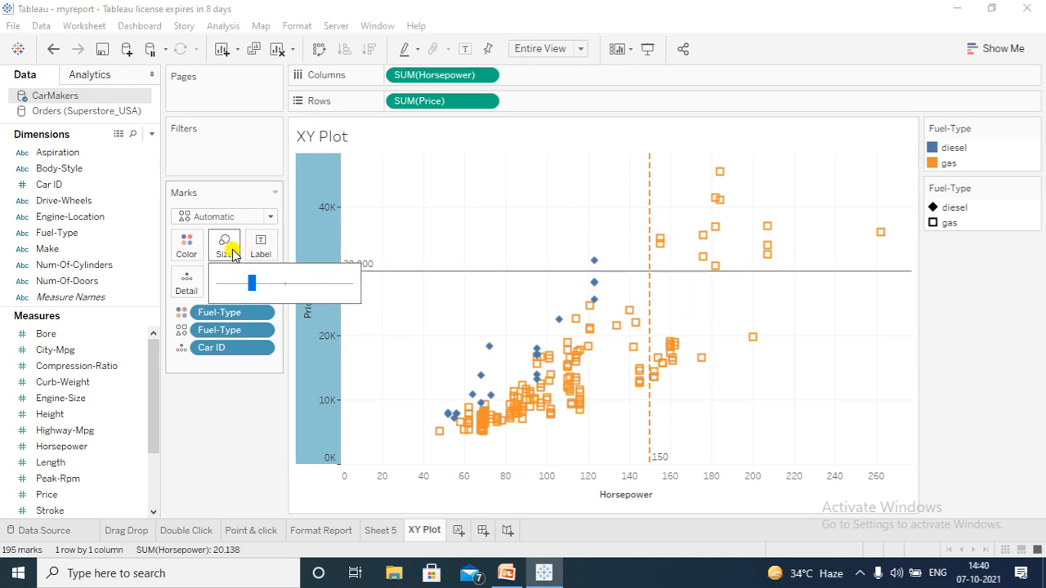
mouse_move(251, 284)
mouse_down()
mouse_move(273, 283)
mouse_move(270, 291)
mouse_up()
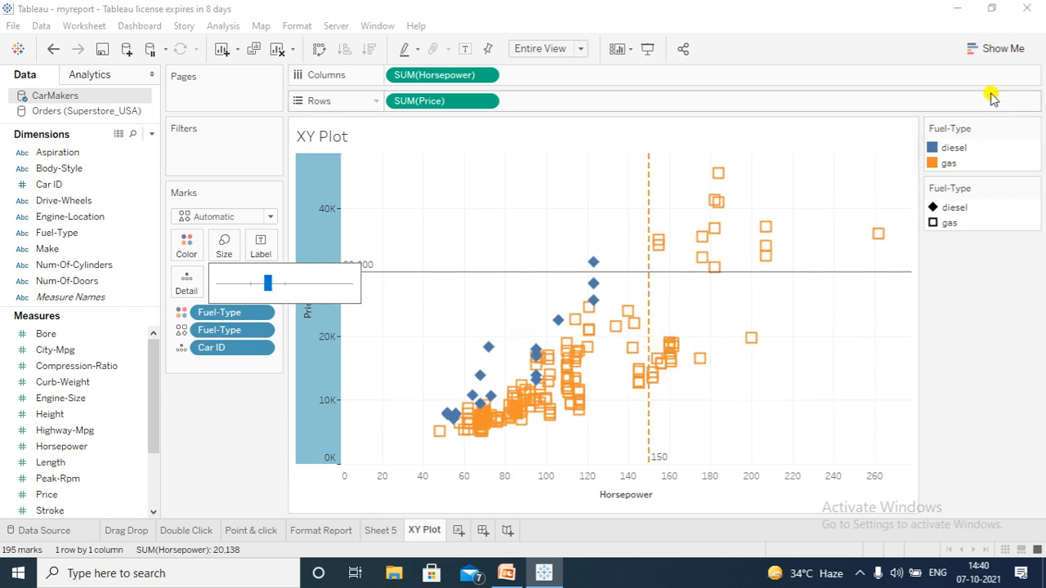
click(992, 49)
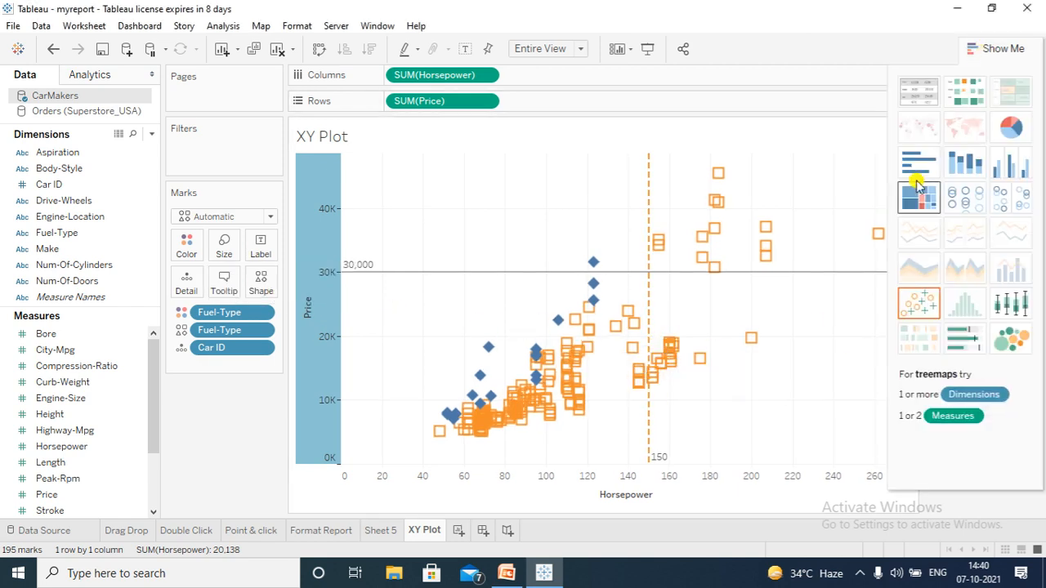
click(993, 43)
Step: Examine the fuel type, horsepower and price of individual cars in the quadrants formed by the two reference lines
mouse_move(678, 354)
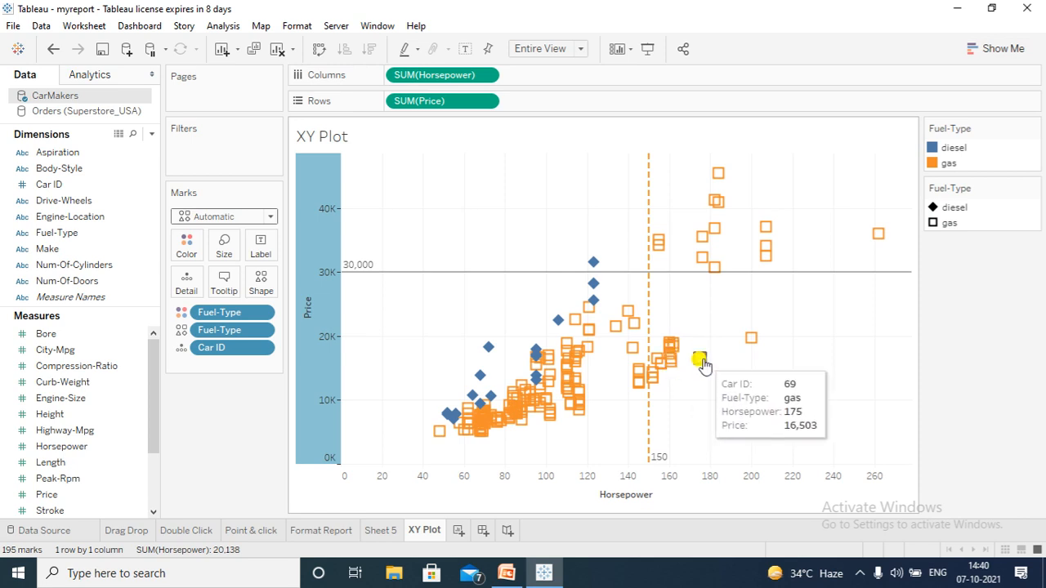
mouse_move(751, 343)
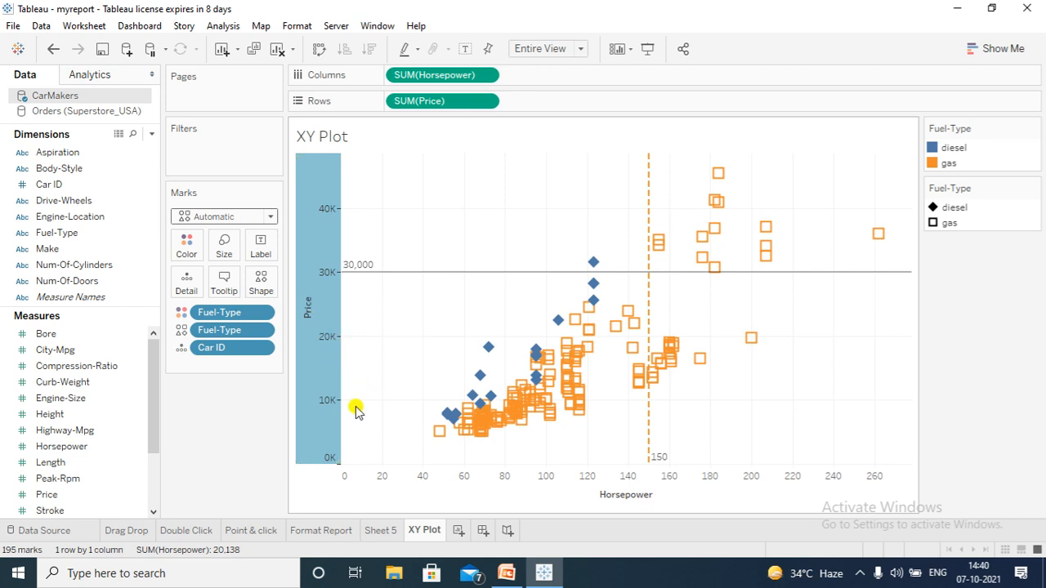
mouse_move(488, 347)
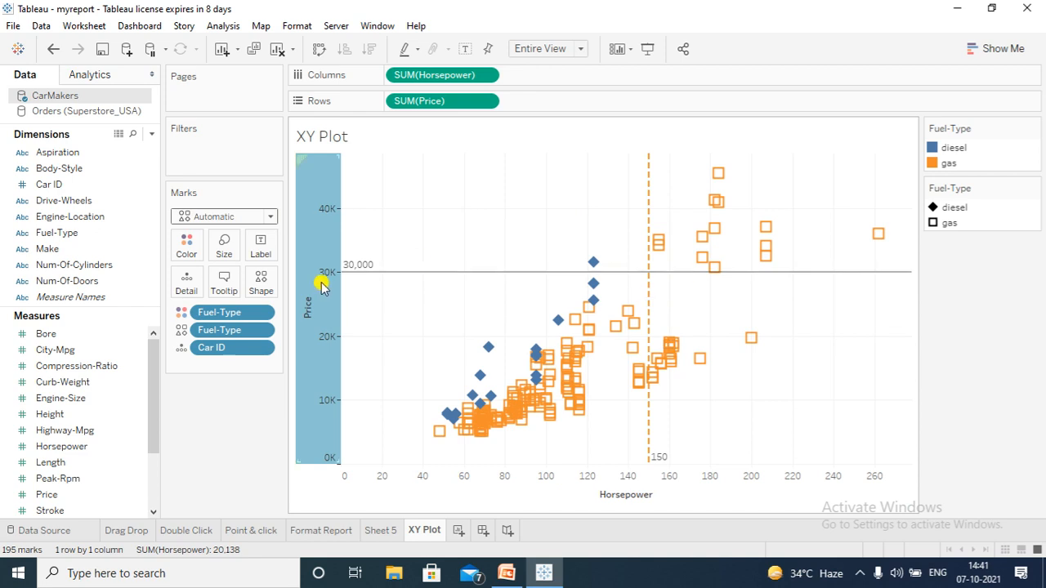
mouse_move(771, 254)
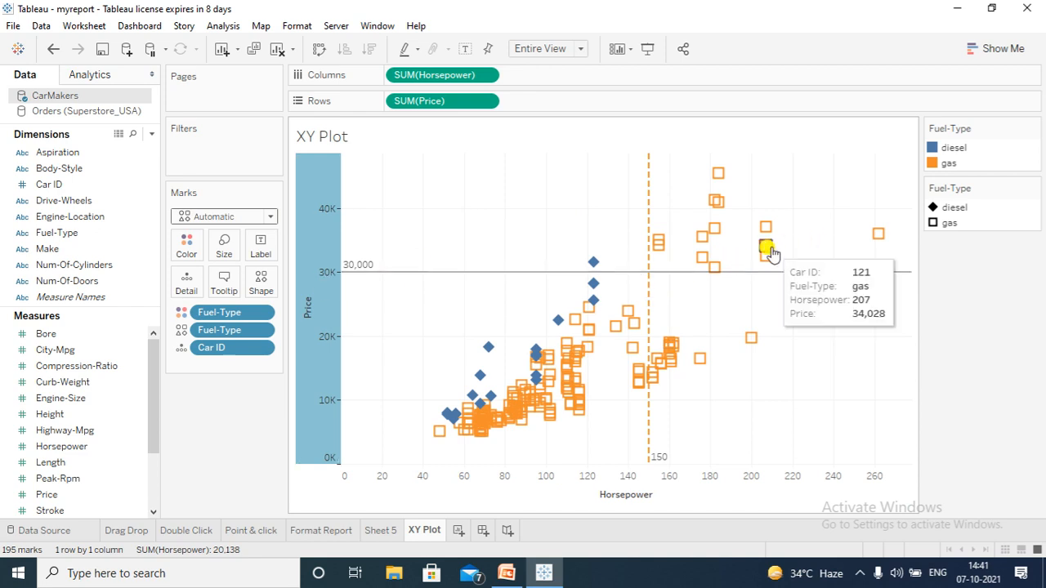
mouse_move(601, 274)
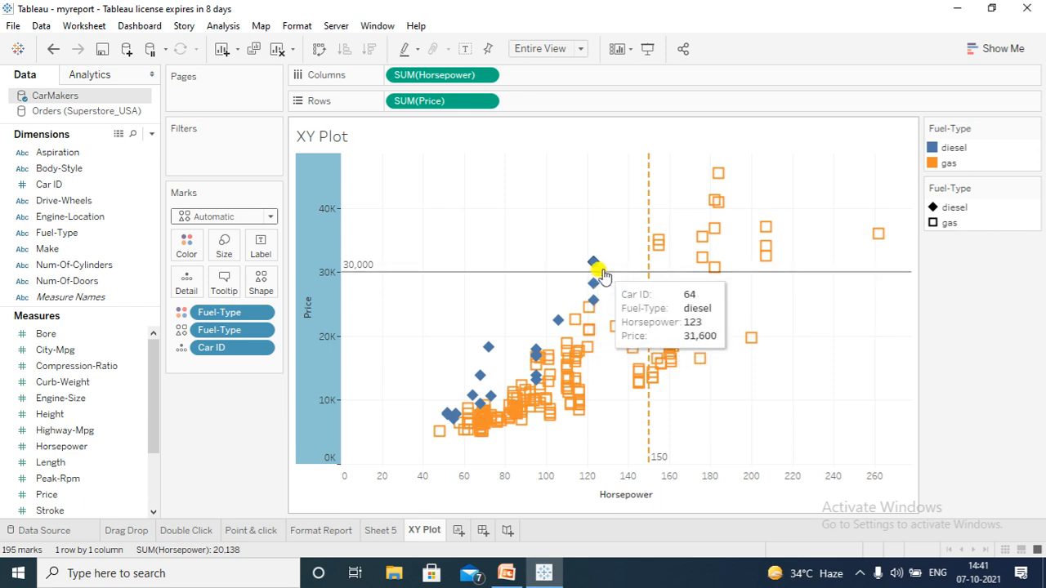
mouse_move(664, 370)
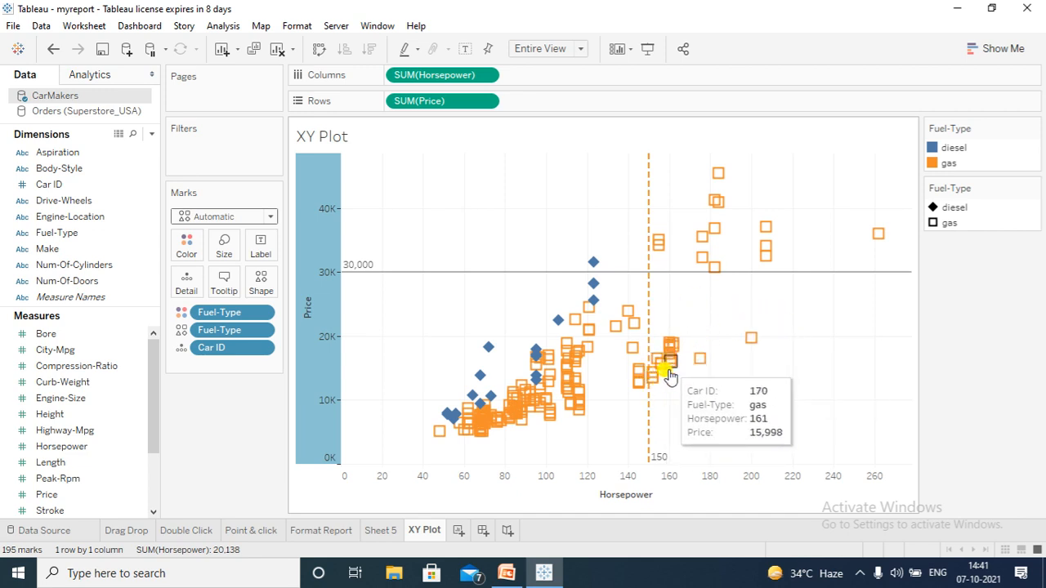
mouse_move(754, 347)
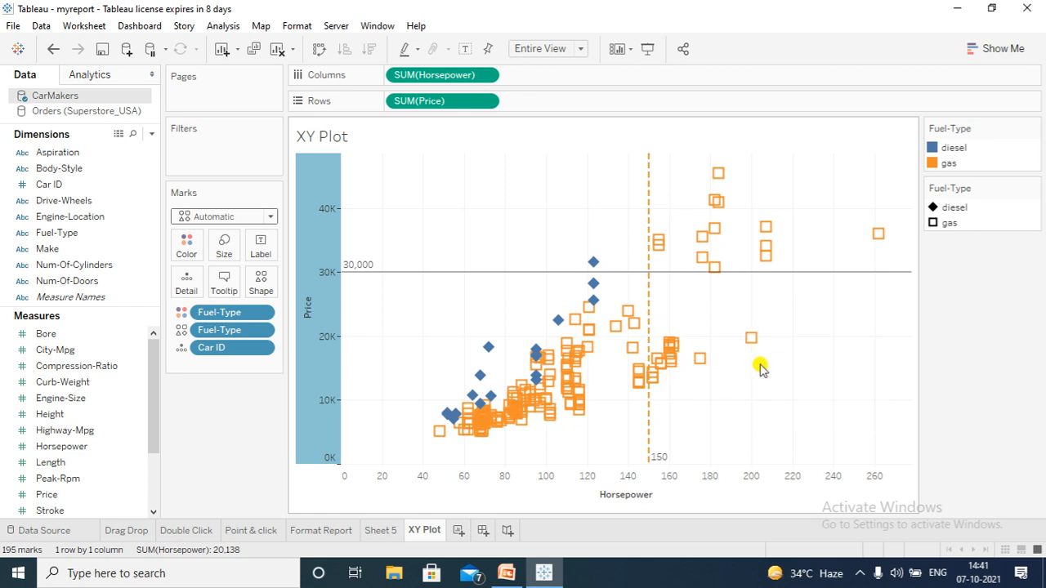
mouse_move(706, 363)
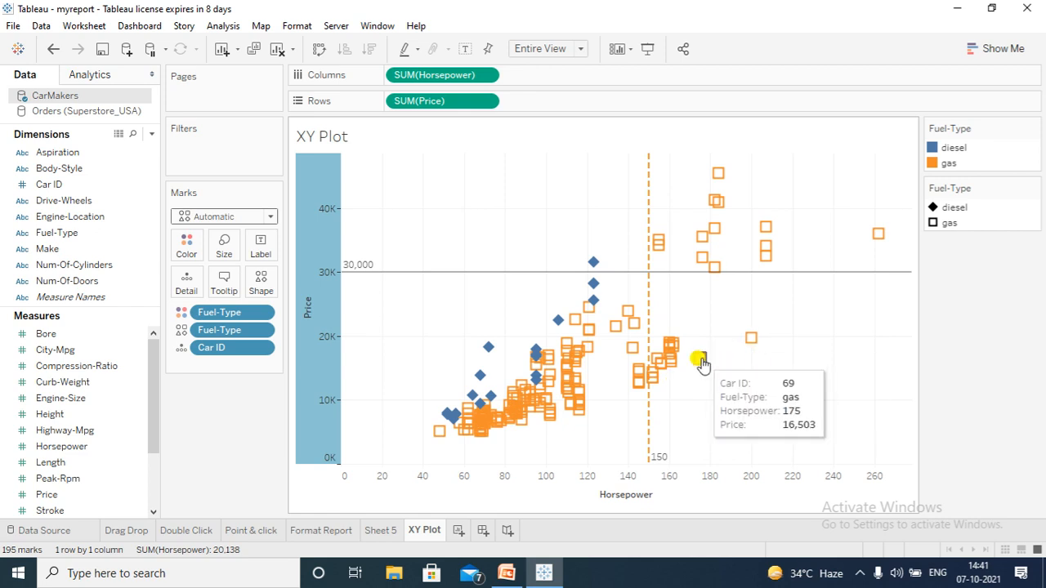